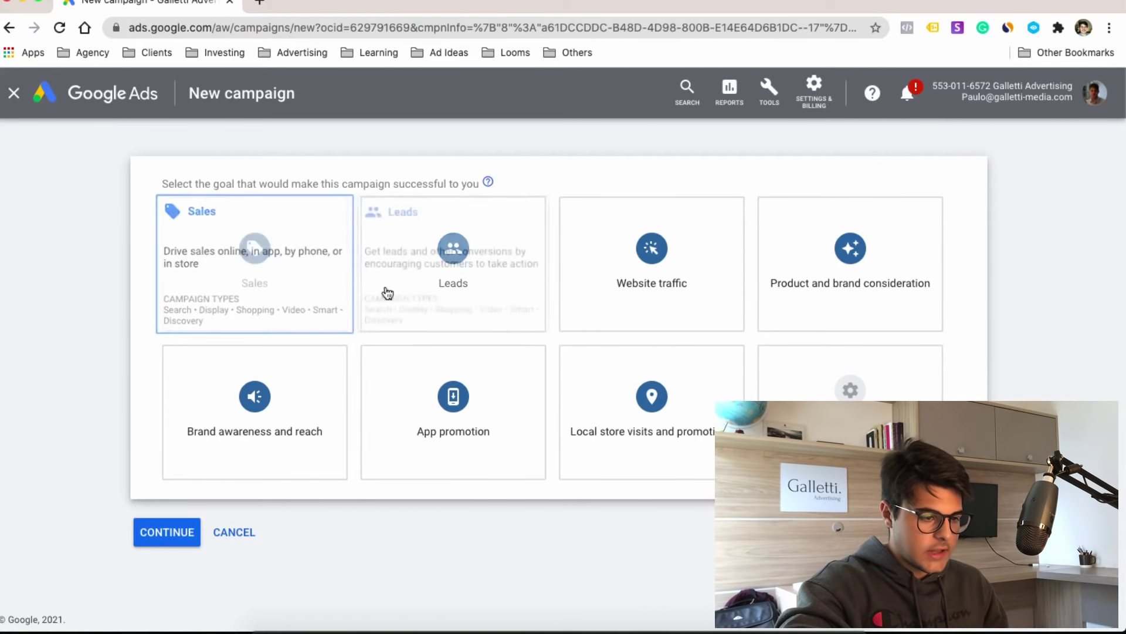
# Choose Sales as the goal and Discovery as the campaign type, then continue to settings
pyautogui.click(264, 224)
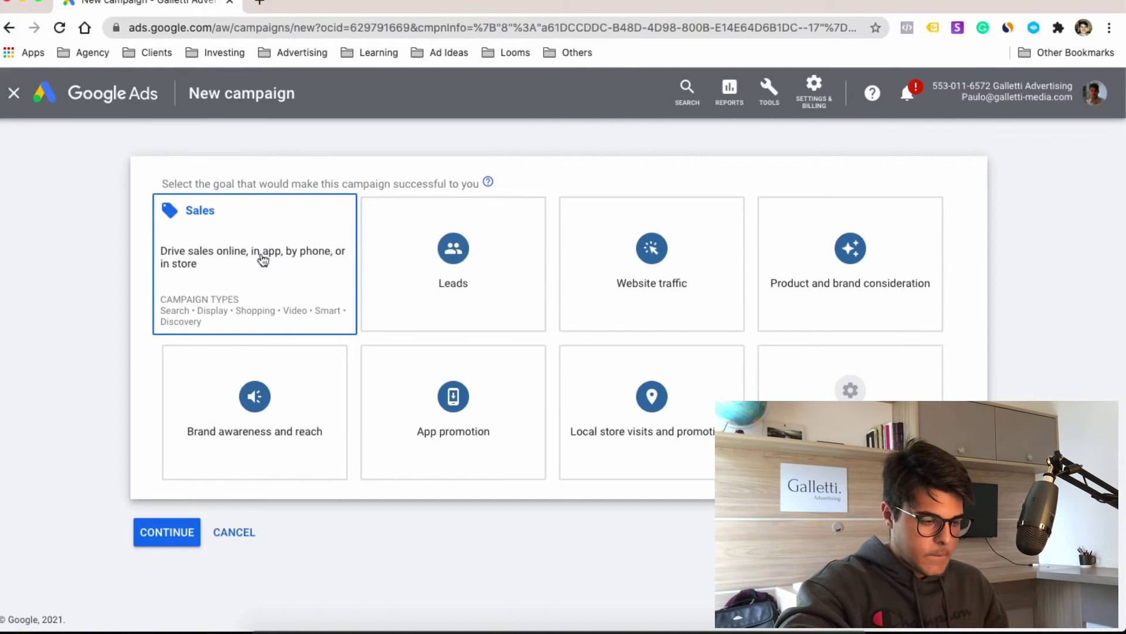
pyautogui.scroll(-6, 238, 245)
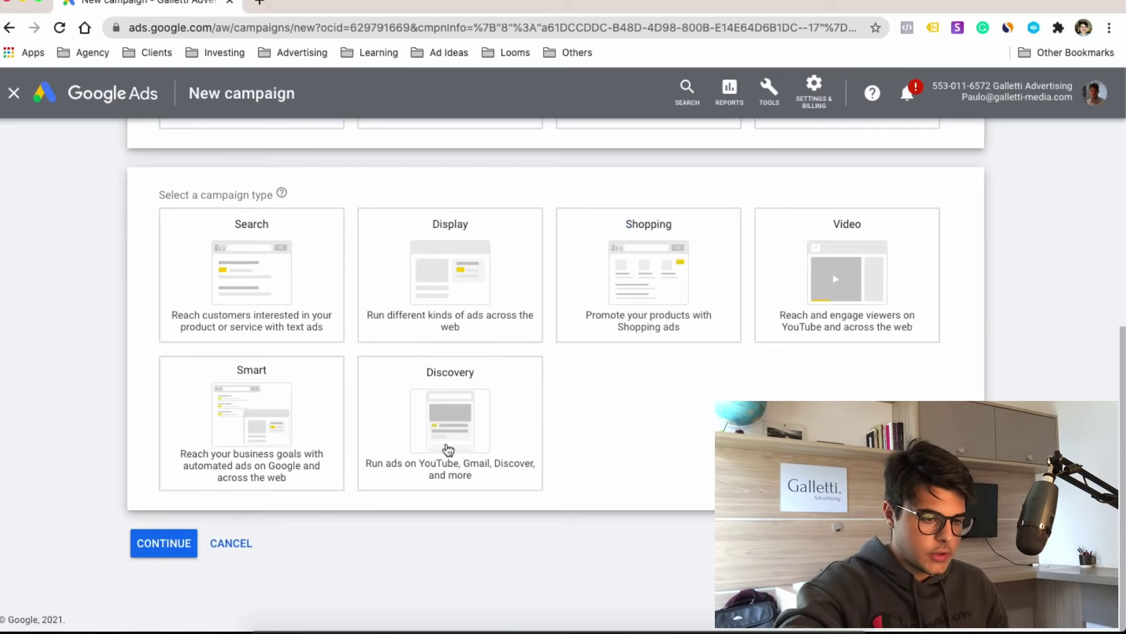
pyautogui.click(463, 411)
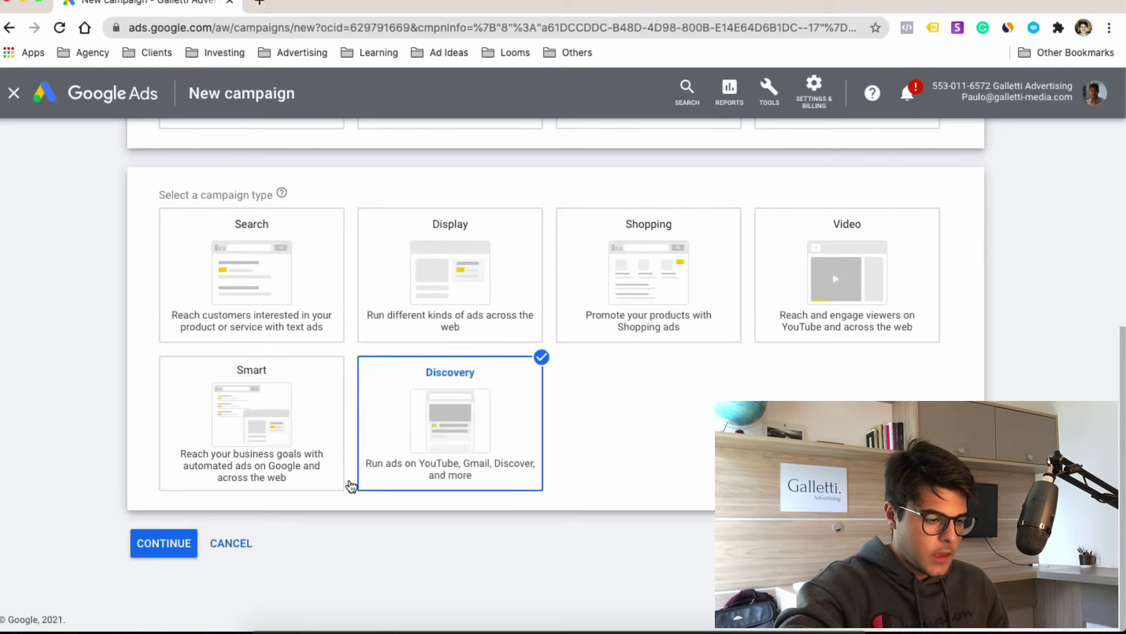
pyautogui.click(163, 543)
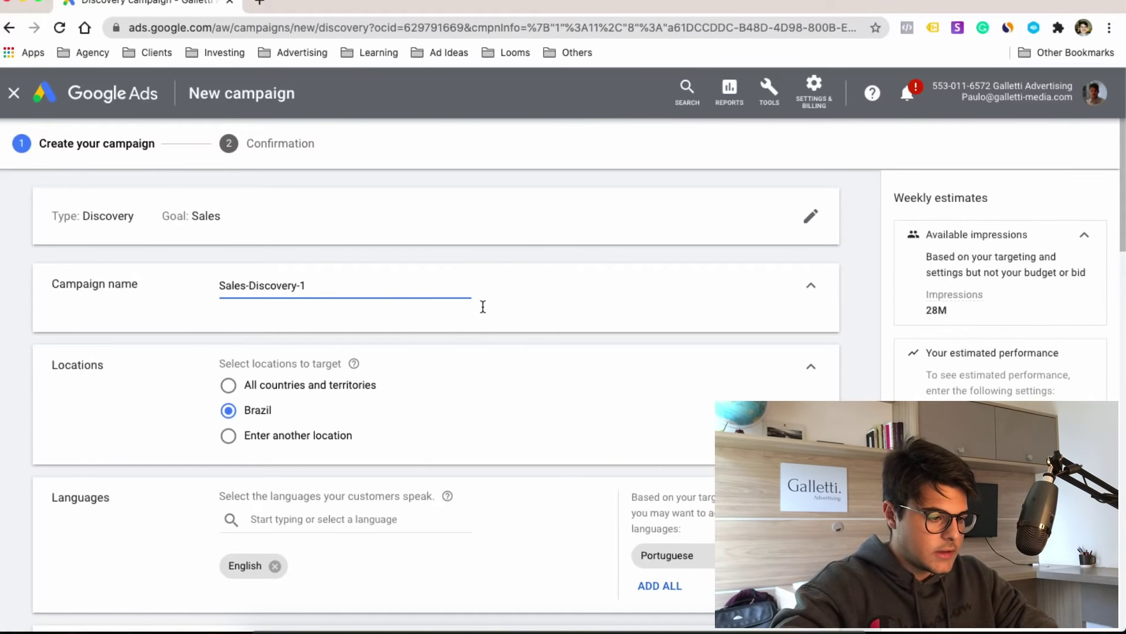
pyautogui.scroll(-2, 484, 304)
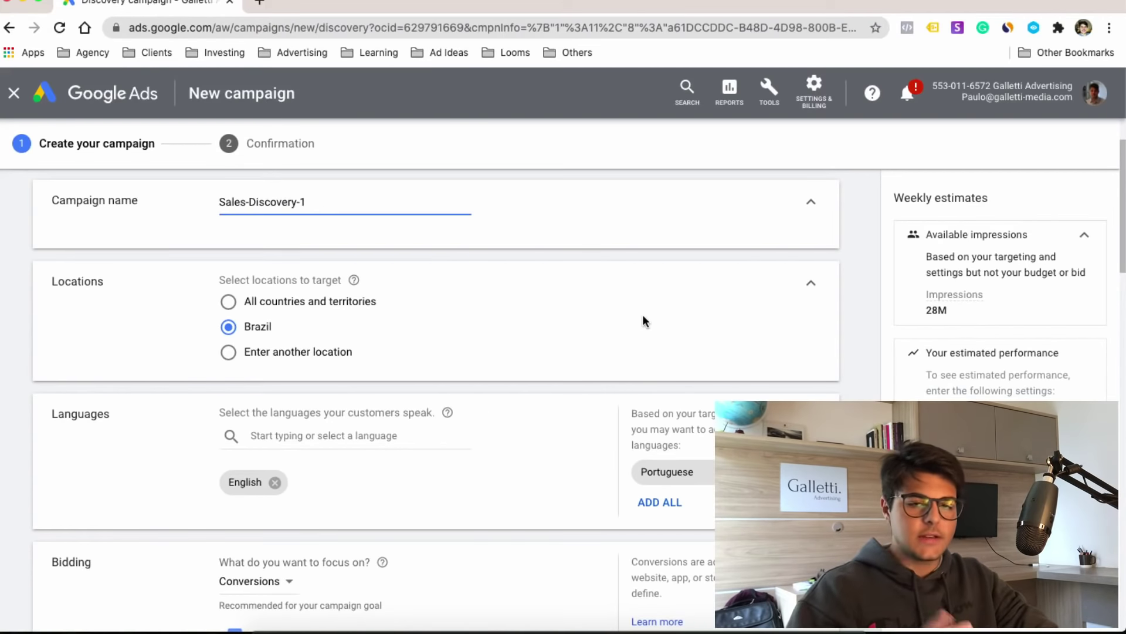
pyautogui.scroll(-3, 642, 314)
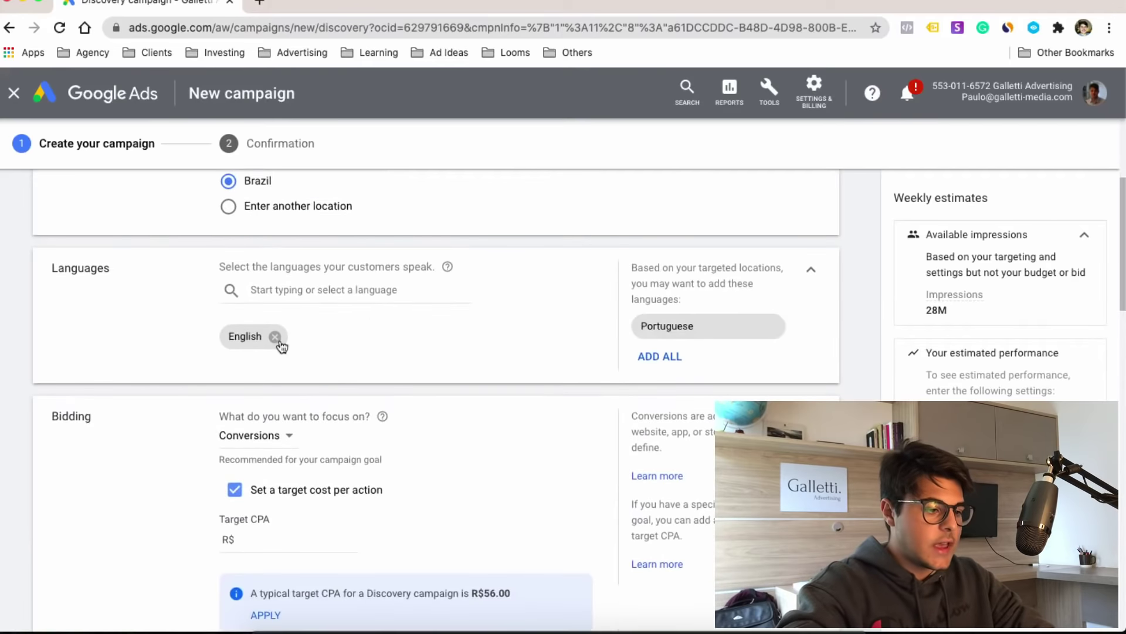
pyautogui.scroll(1, 410, 348)
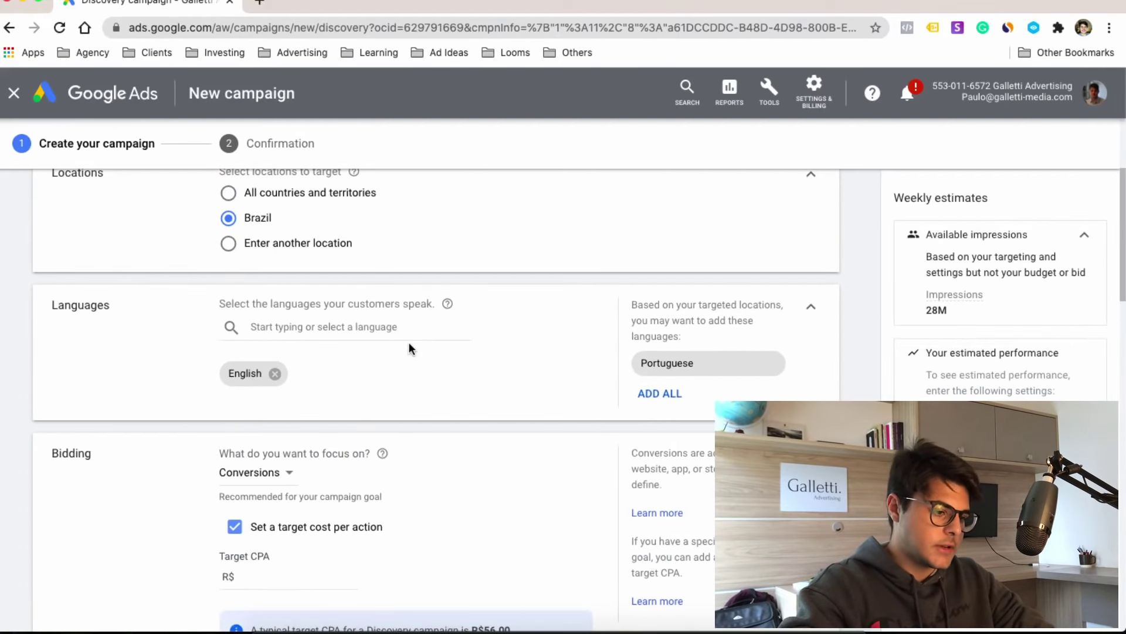
pyautogui.scroll(-3, 409, 346)
pyautogui.scroll(-2, 491, 377)
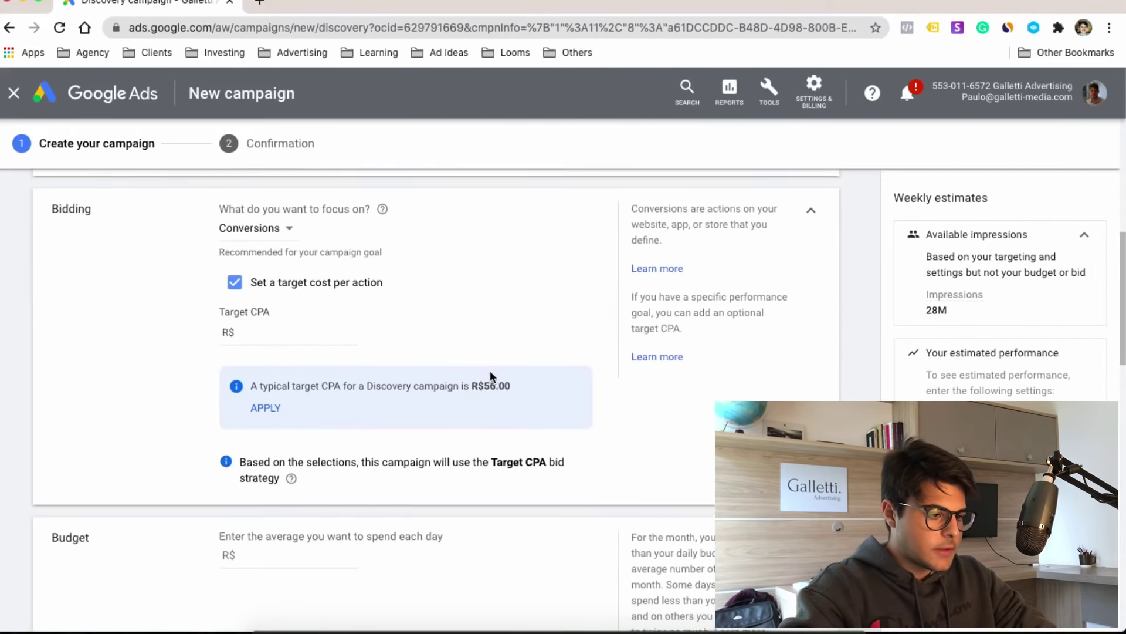
pyautogui.scroll(1, 442, 240)
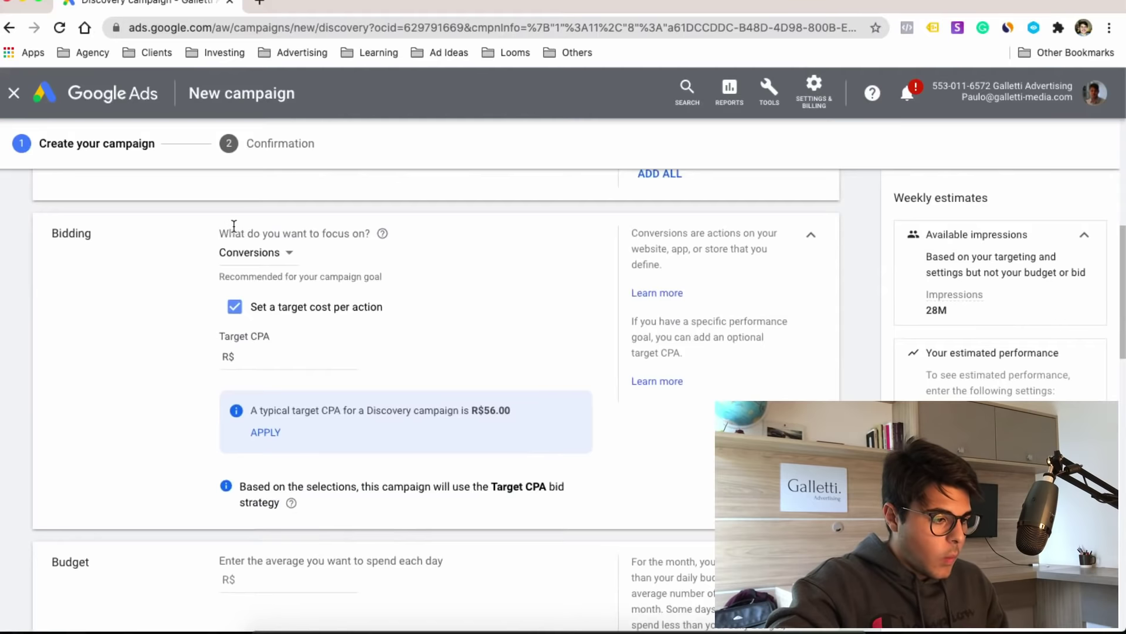
# Keep Conversions as the bidding focus, then clear the trial 20.00 target CPA and turn it off
pyautogui.click(289, 254)
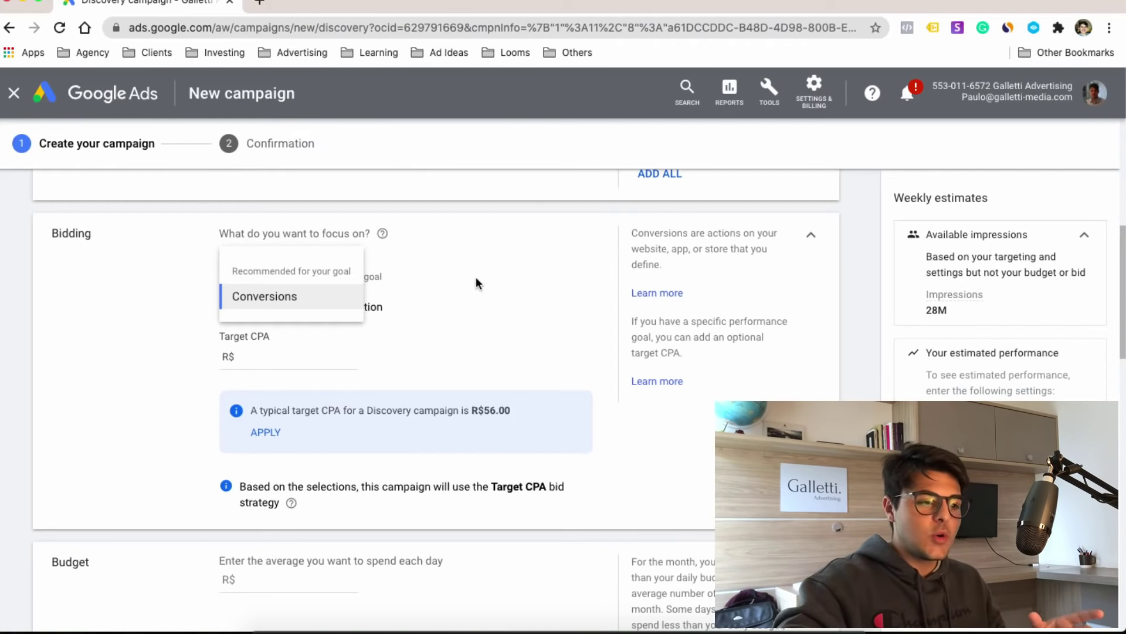
pyautogui.click(476, 282)
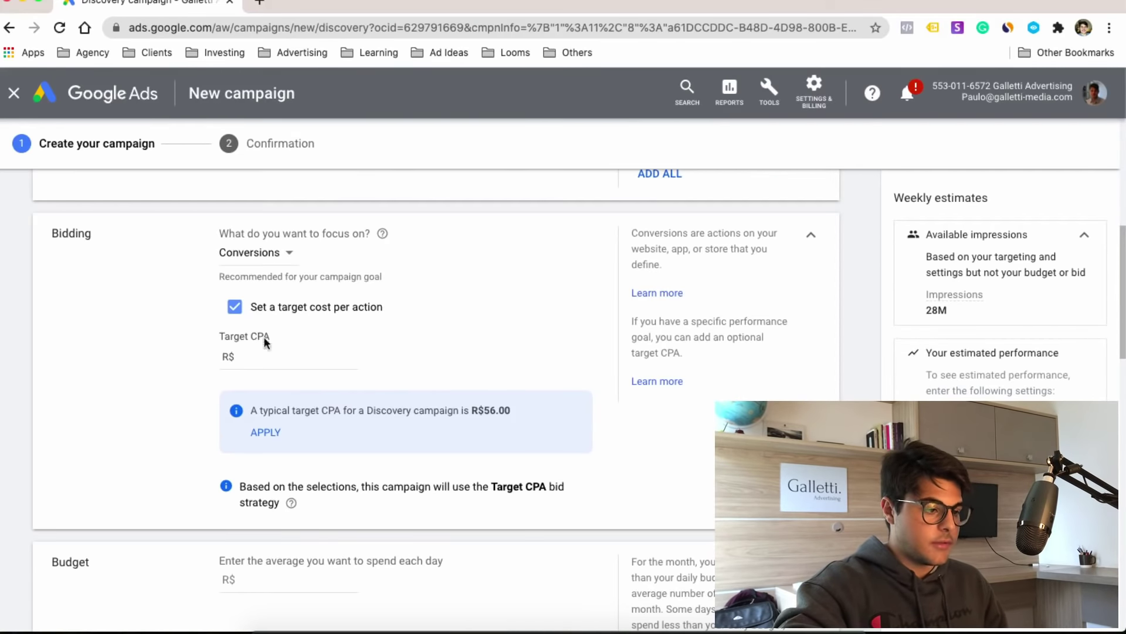
pyautogui.click(238, 355)
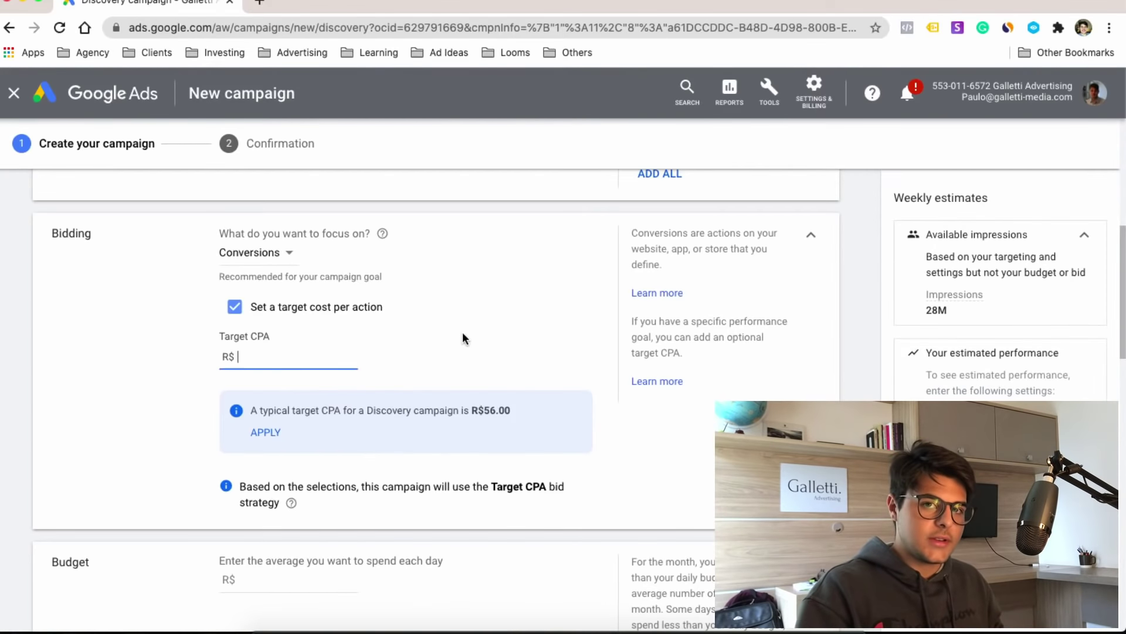
pyautogui.write('20')
pyautogui.click(555, 323)
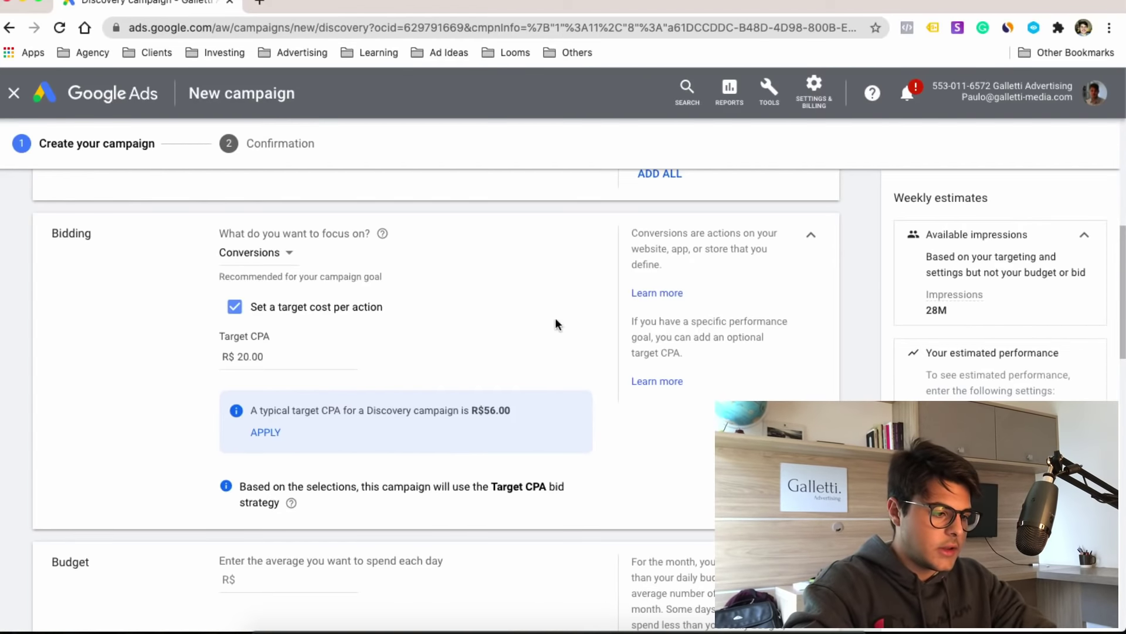
pyautogui.click(294, 356)
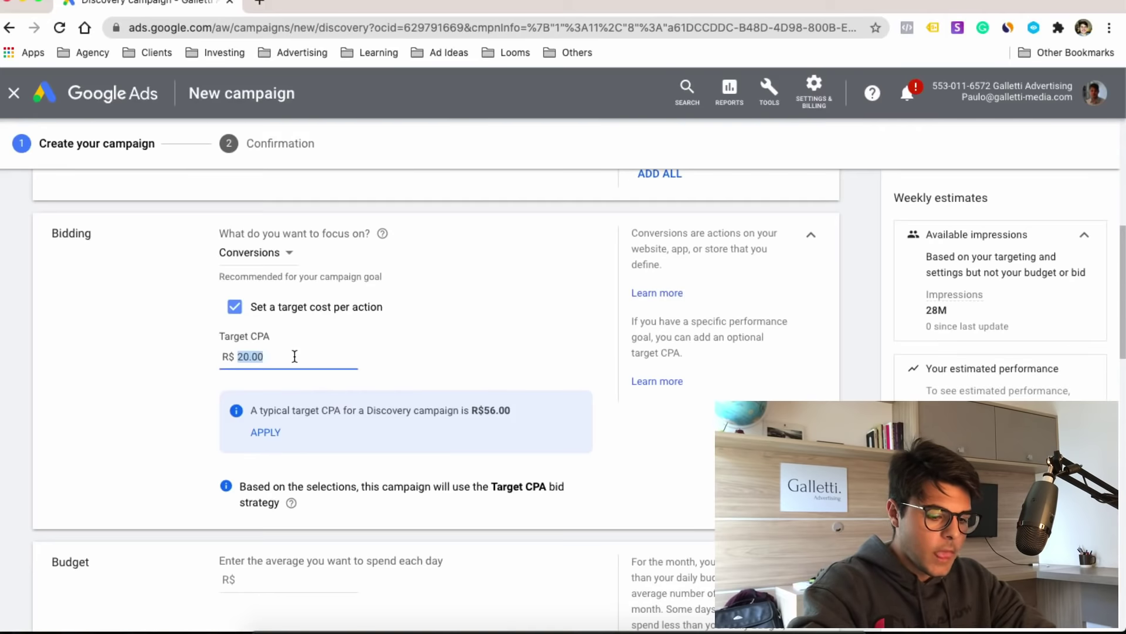
pyautogui.press('BackSpace')
pyautogui.click(317, 305)
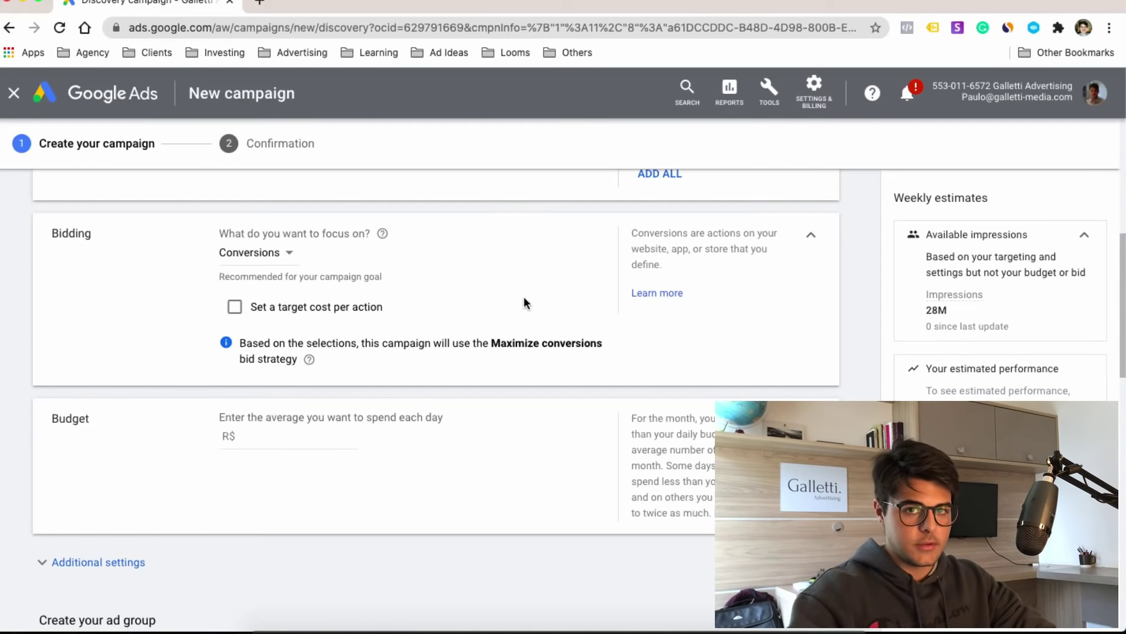
# Leave the daily budget field empty for now
pyautogui.scroll(-1, 530, 300)
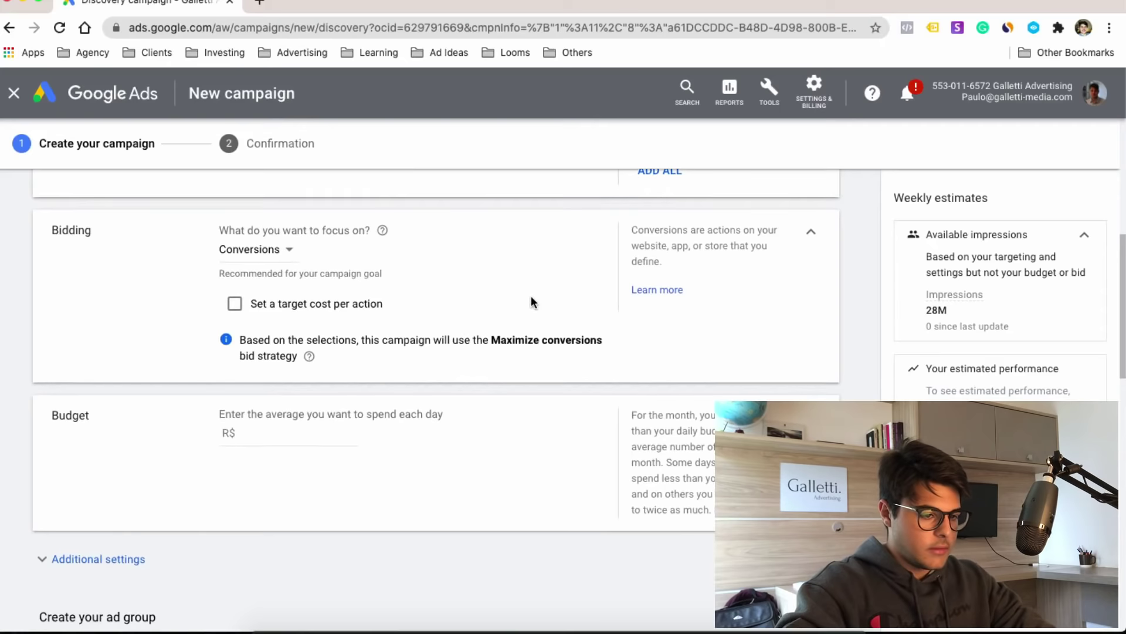
pyautogui.scroll(-1, 530, 295)
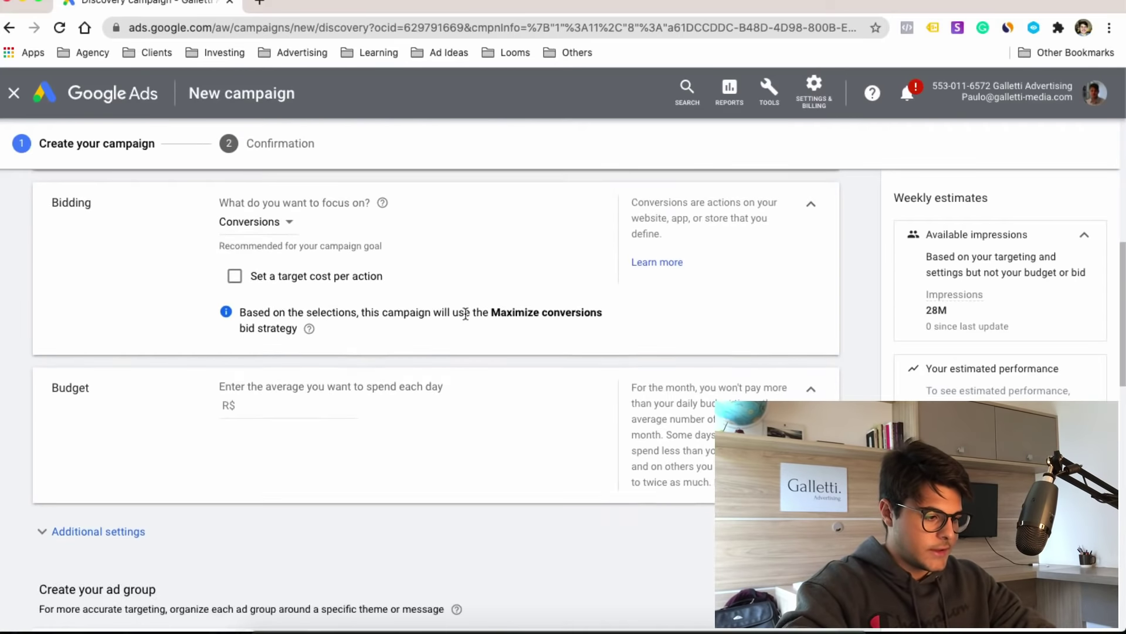
pyautogui.click(274, 409)
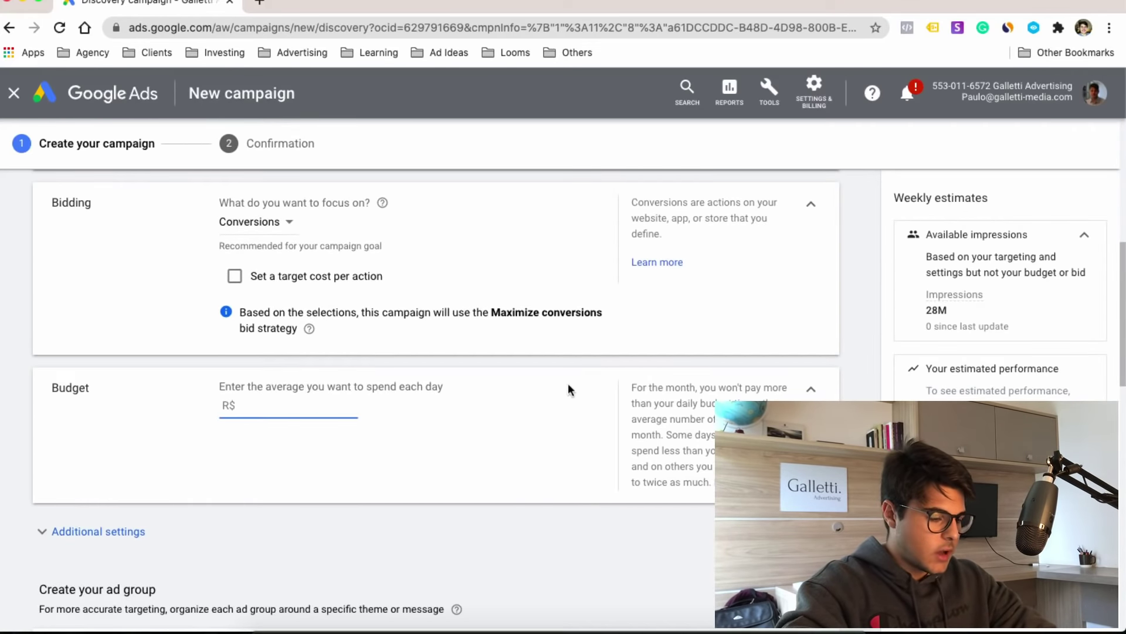
pyautogui.scroll(-1, 554, 396)
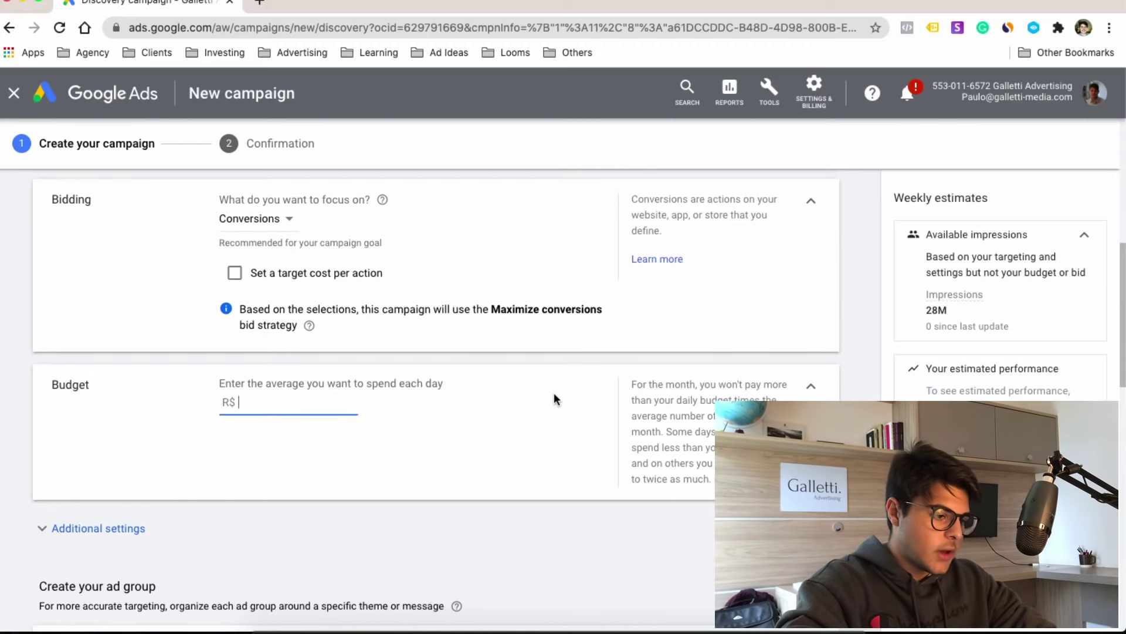
pyautogui.click(483, 421)
# Expand Additional settings to show the ad schedule, start and end dates, and URL options
pyautogui.scroll(-1, 485, 422)
pyautogui.scroll(-1, 484, 421)
pyautogui.click(124, 455)
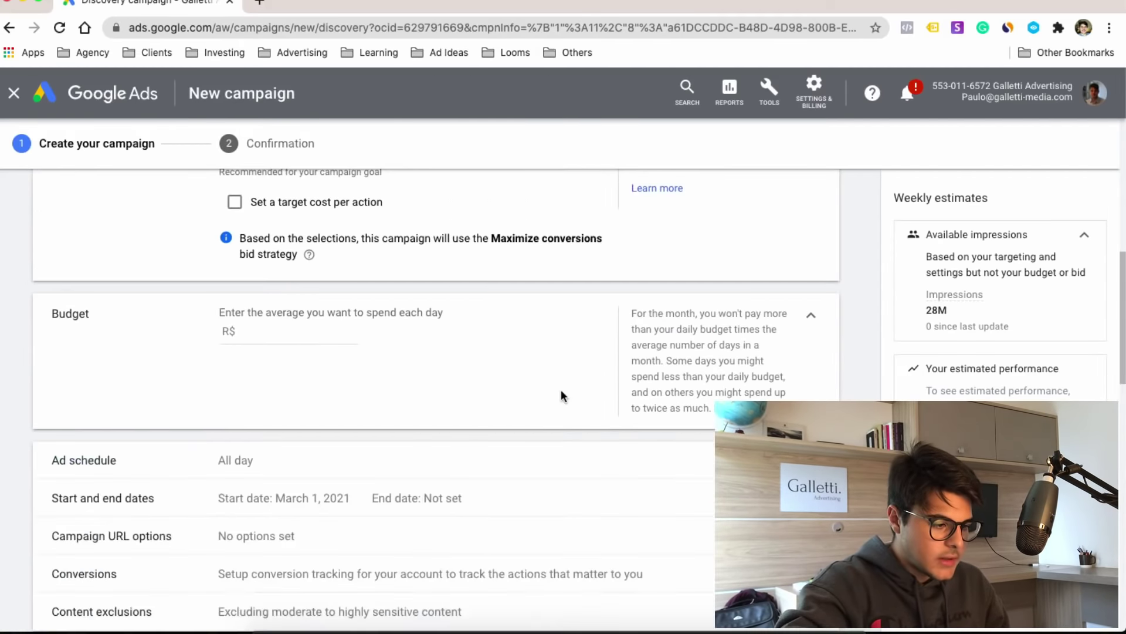
pyautogui.scroll(-1, 560, 393)
pyautogui.scroll(-1, 559, 392)
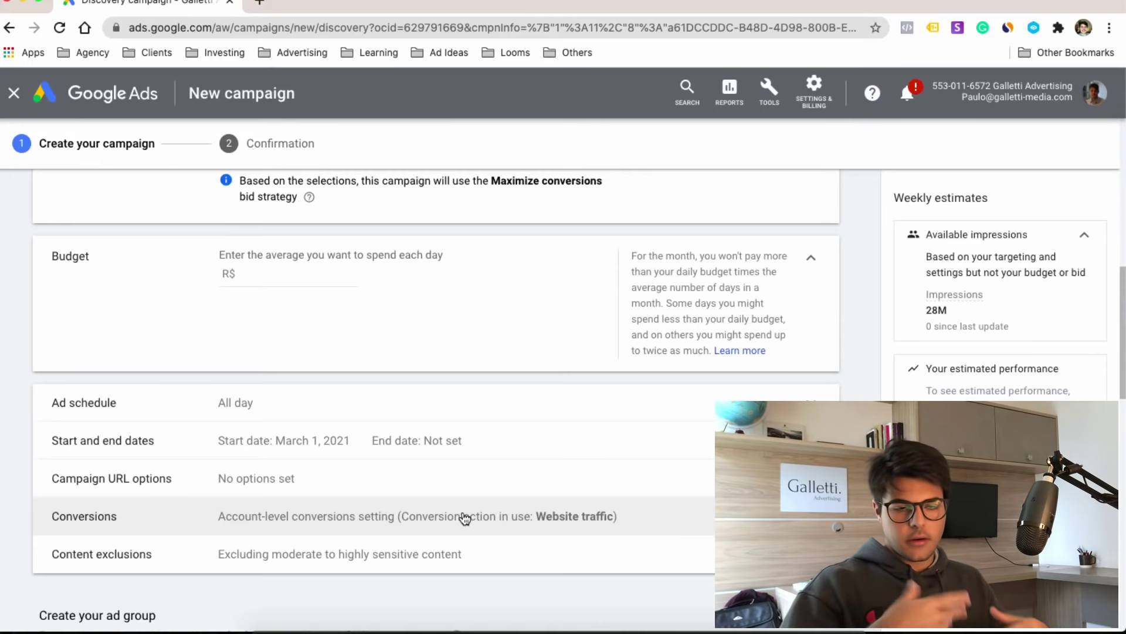
pyautogui.scroll(-1, 594, 465)
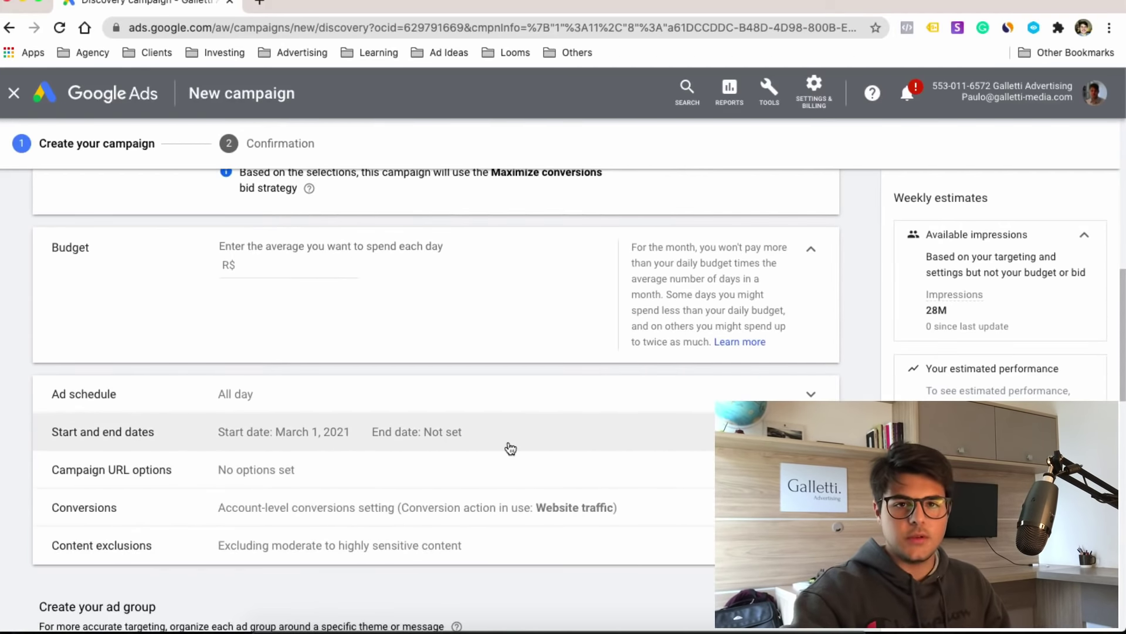
pyautogui.scroll(-1, 311, 528)
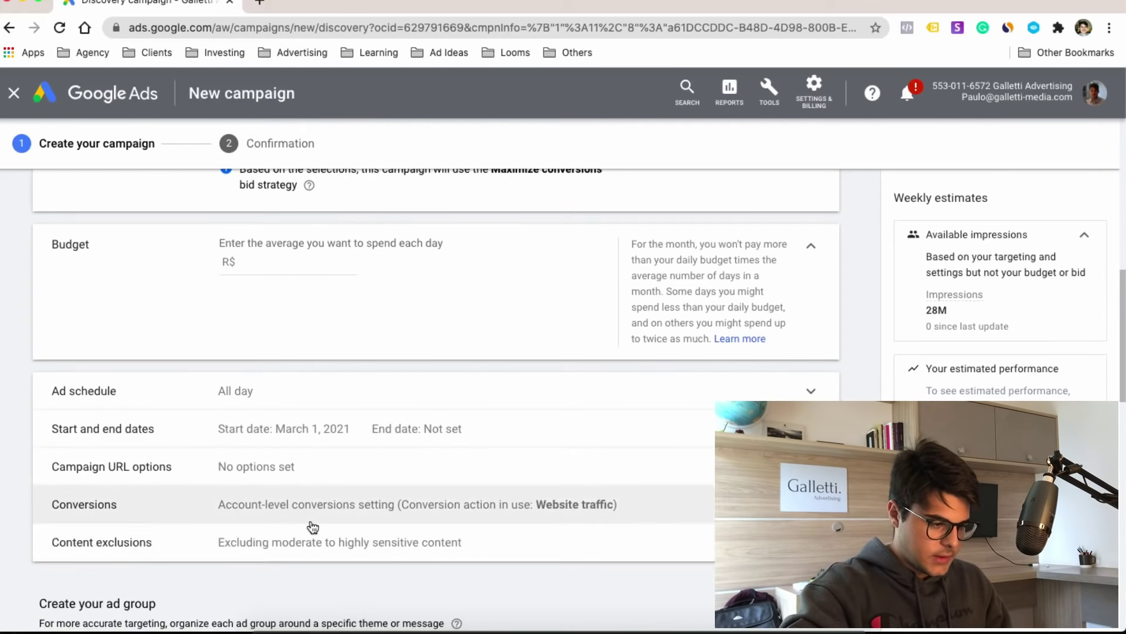
pyautogui.scroll(-5, 313, 526)
pyautogui.scroll(-5, 142, 457)
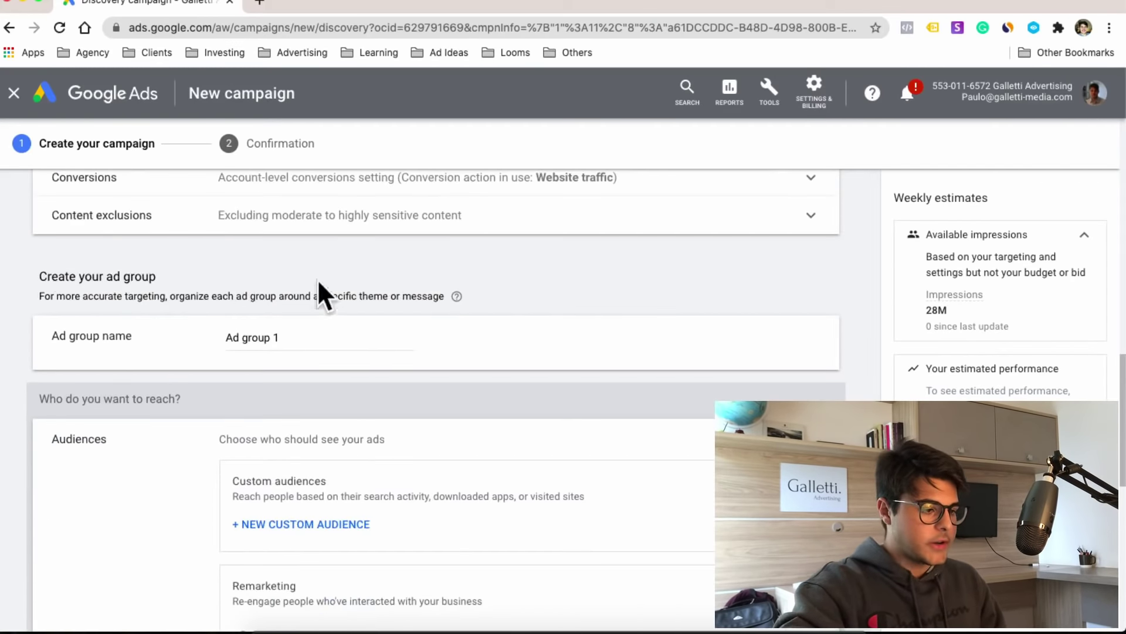
# Review the 'Ad group 1' name and audience options, then collapse the Audiences section
pyautogui.scroll(-1, 296, 278)
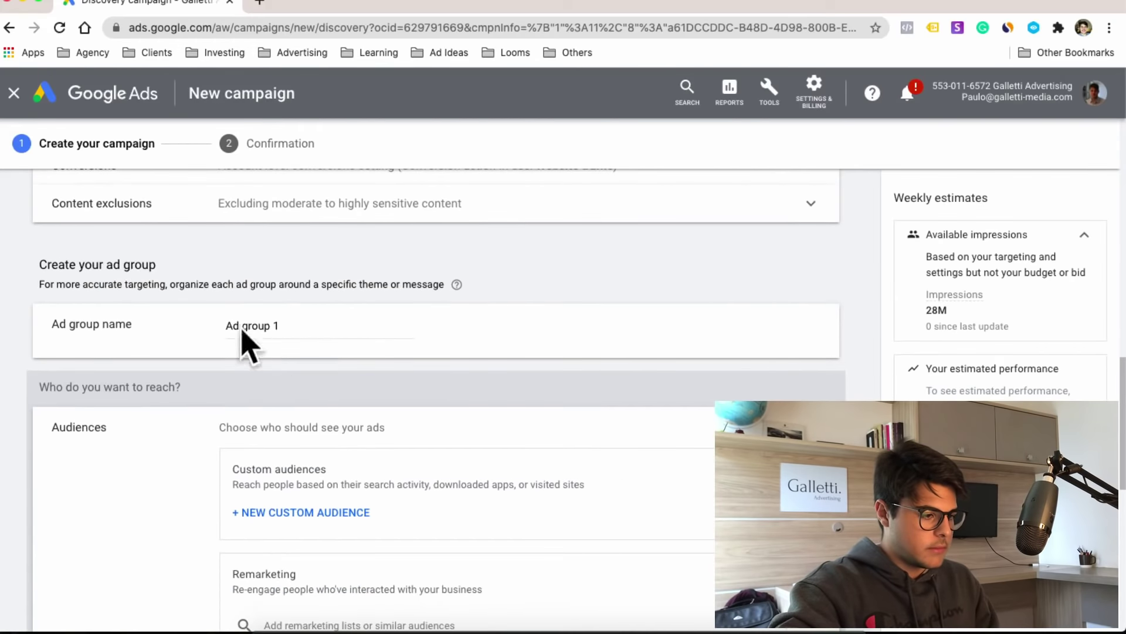
pyautogui.scroll(-4, 273, 326)
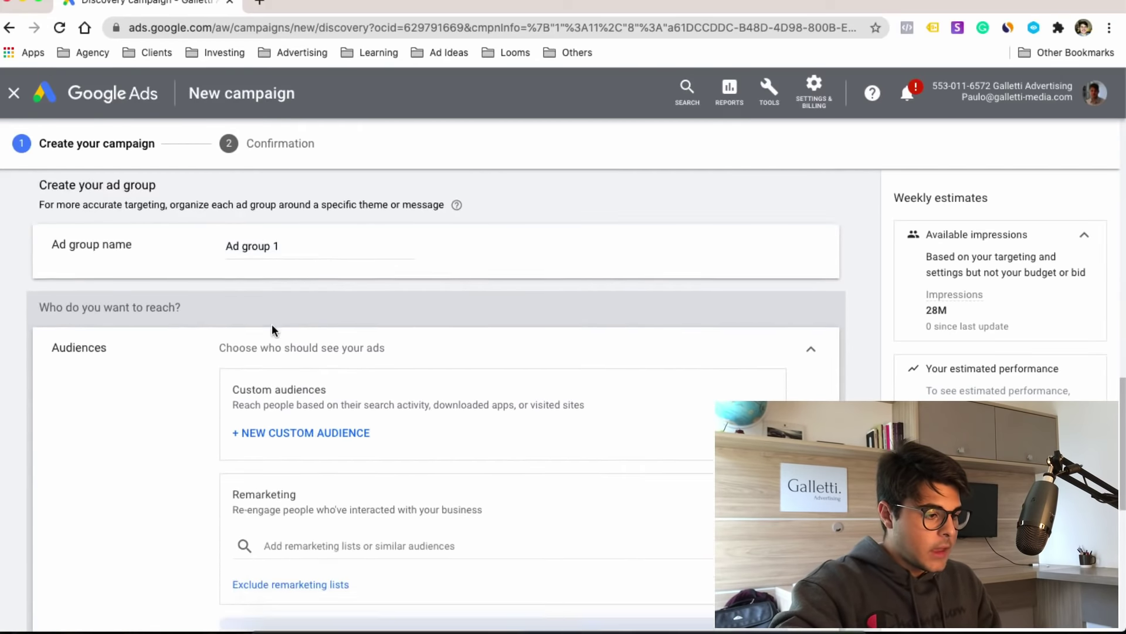
pyautogui.scroll(-2, 393, 305)
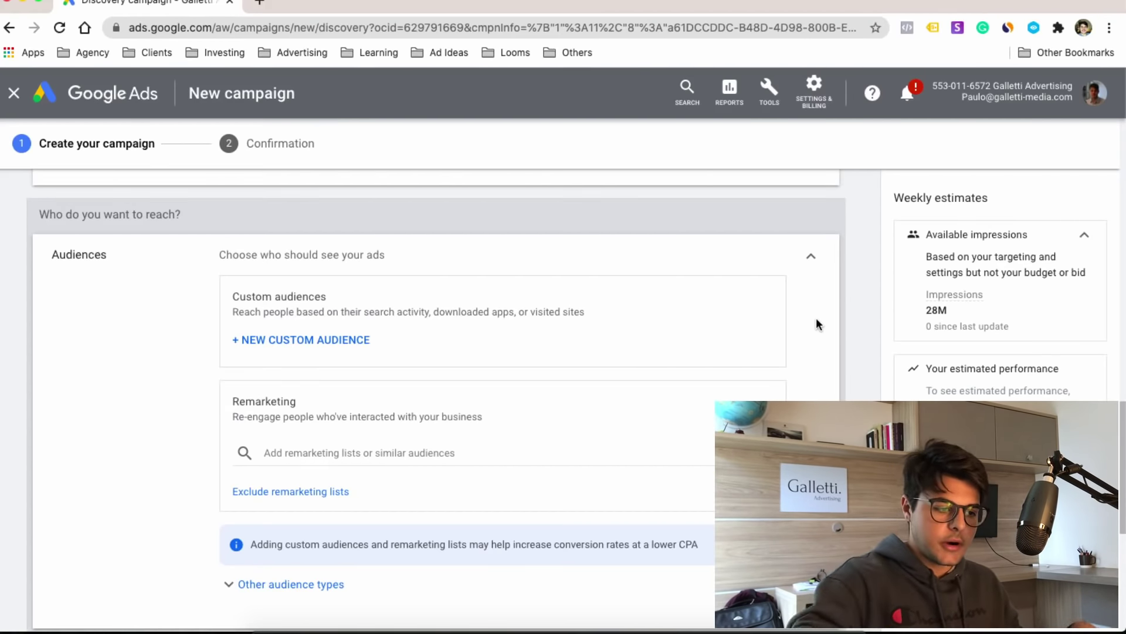
pyautogui.scroll(-1, 740, 386)
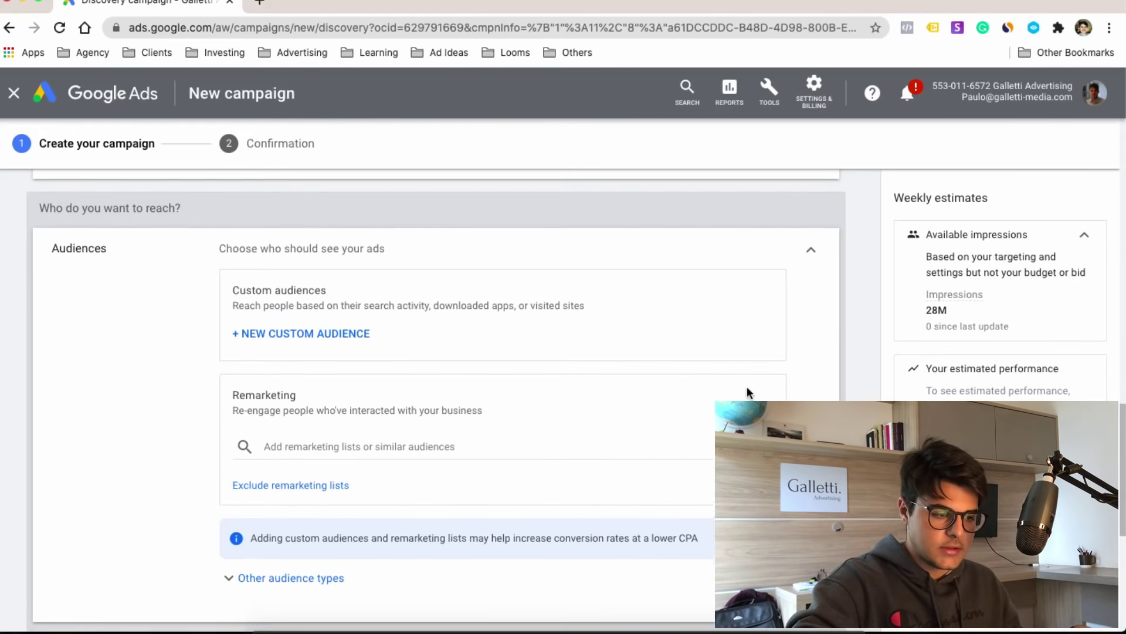
pyautogui.scroll(-1, 434, 393)
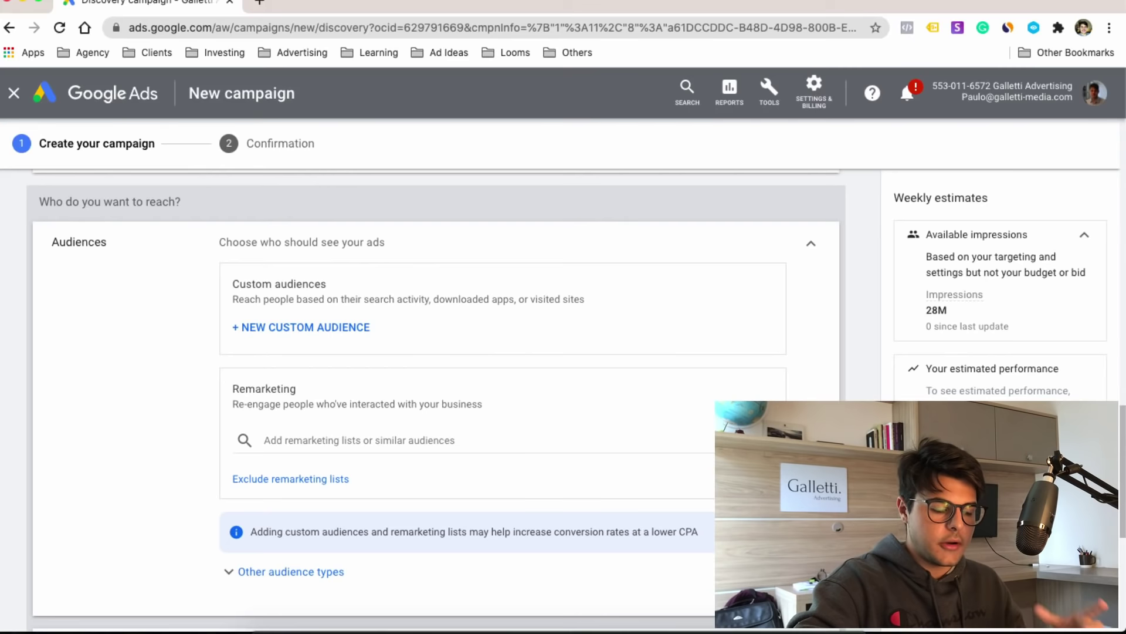
pyautogui.scroll(-1, 434, 393)
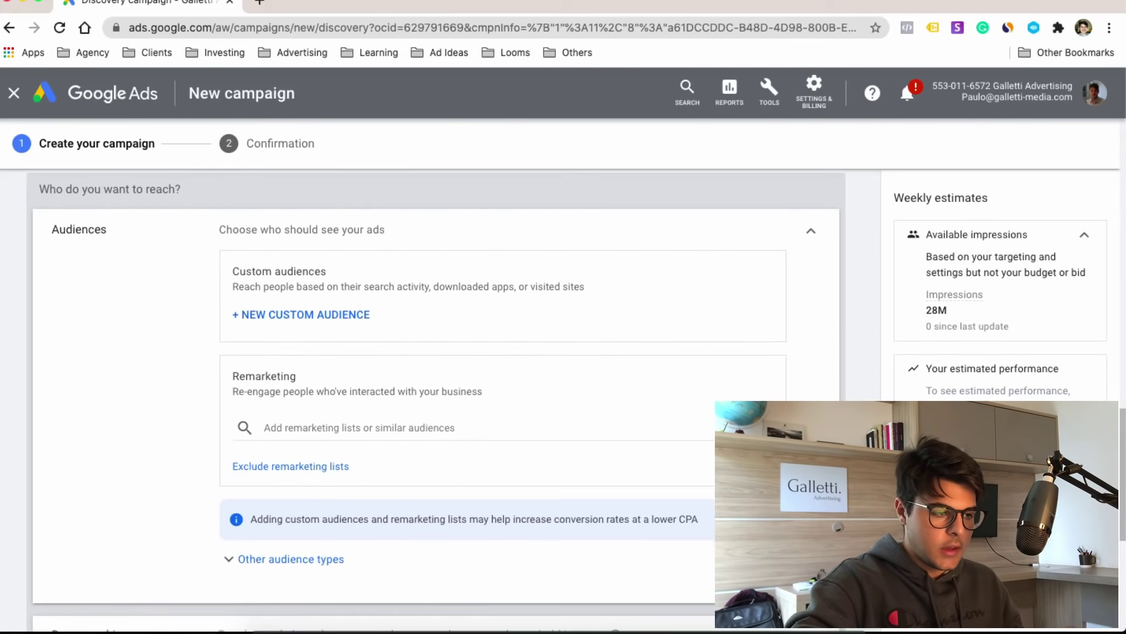
pyautogui.click(586, 487)
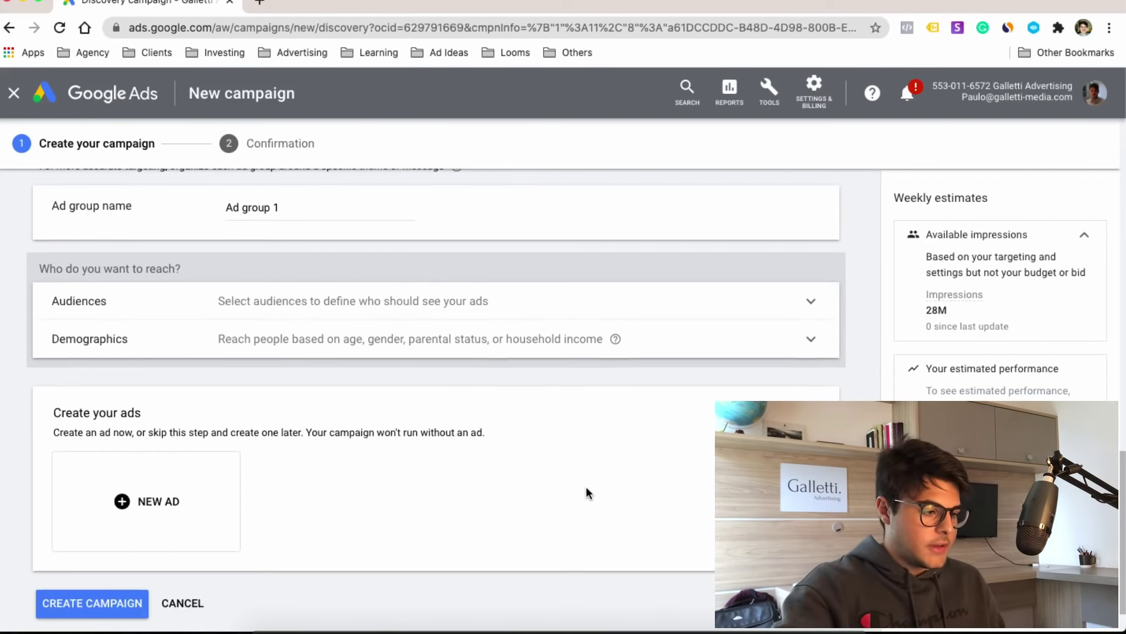
# Add a Discovery ad from the NEW AD menu under Create your ads
pyautogui.scroll(-1, 587, 490)
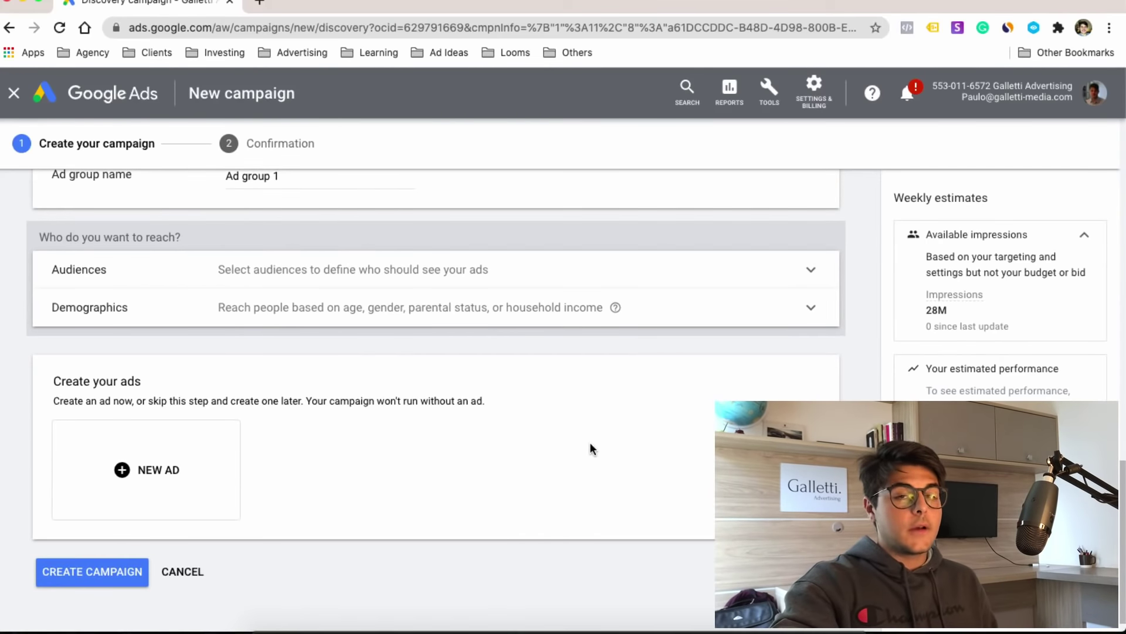
pyautogui.click(156, 469)
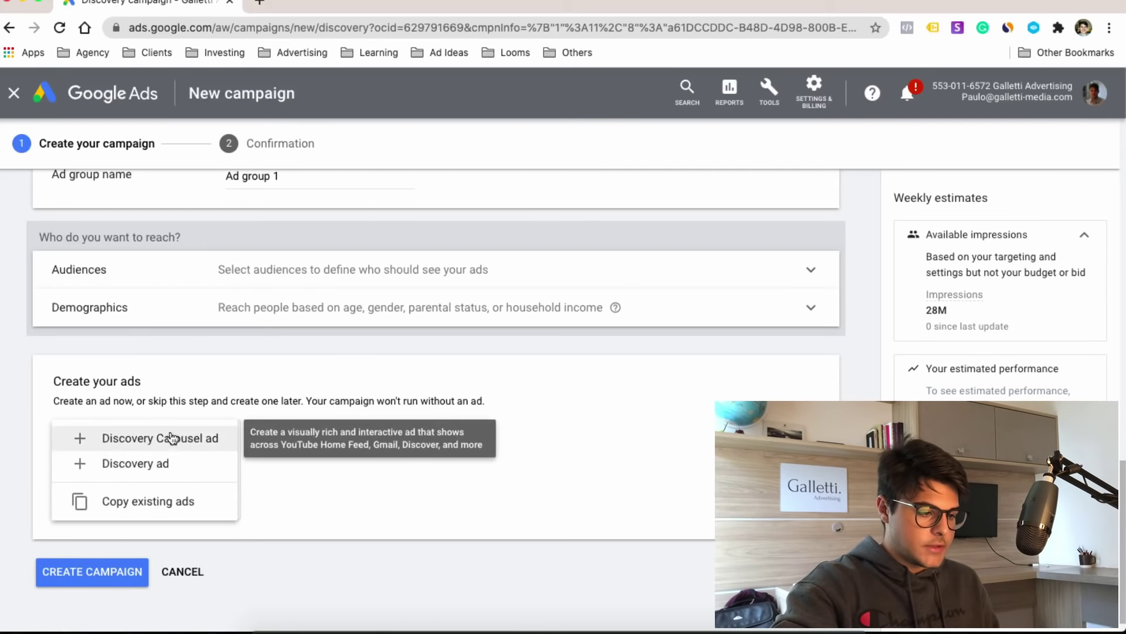
pyautogui.click(232, 463)
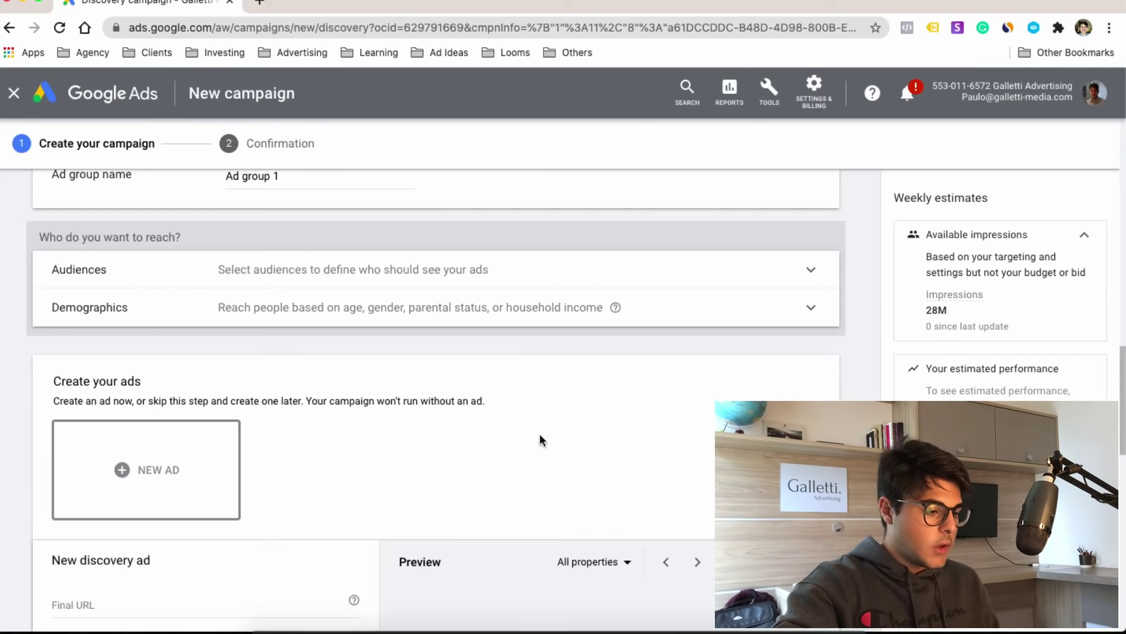
pyautogui.scroll(-1, 534, 443)
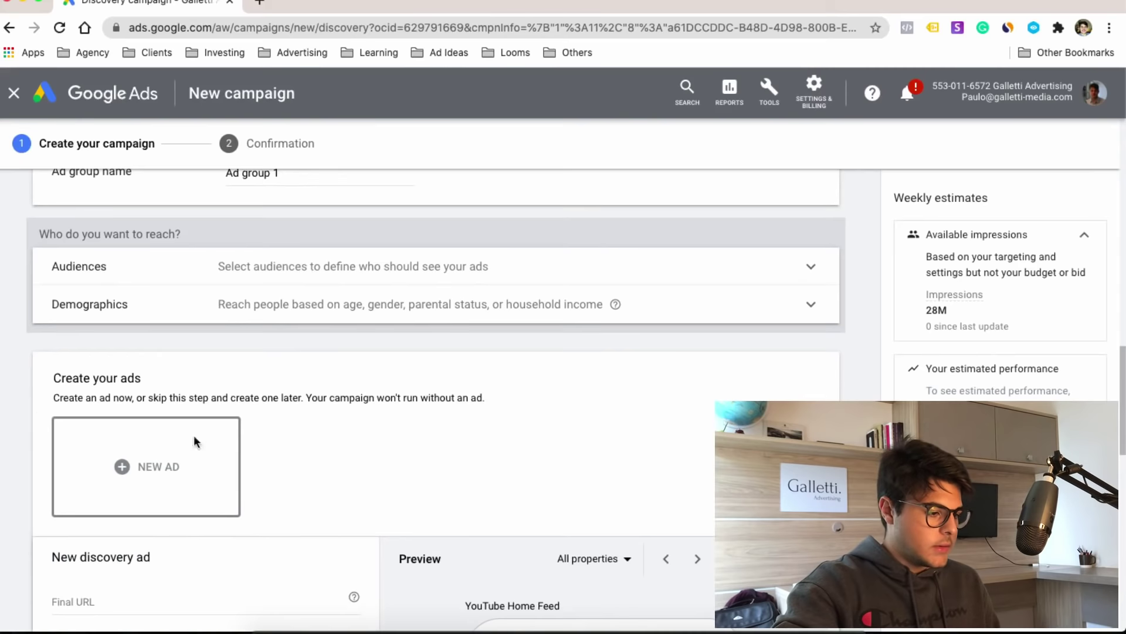
pyautogui.scroll(-4, 372, 387)
pyautogui.scroll(1, 352, 381)
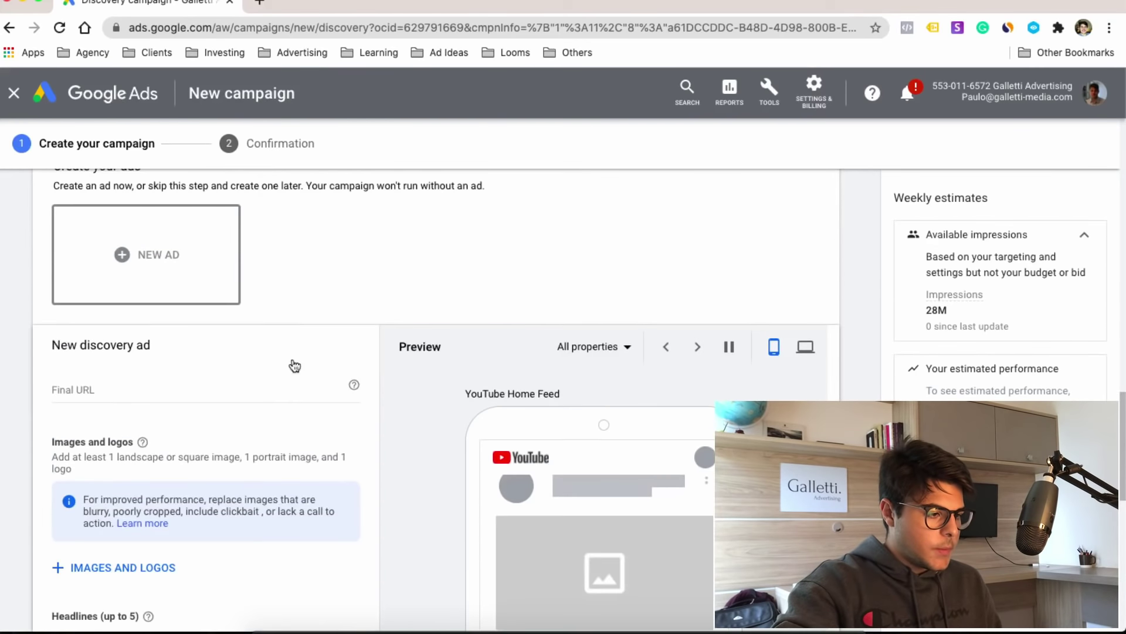
pyautogui.scroll(-1, 291, 352)
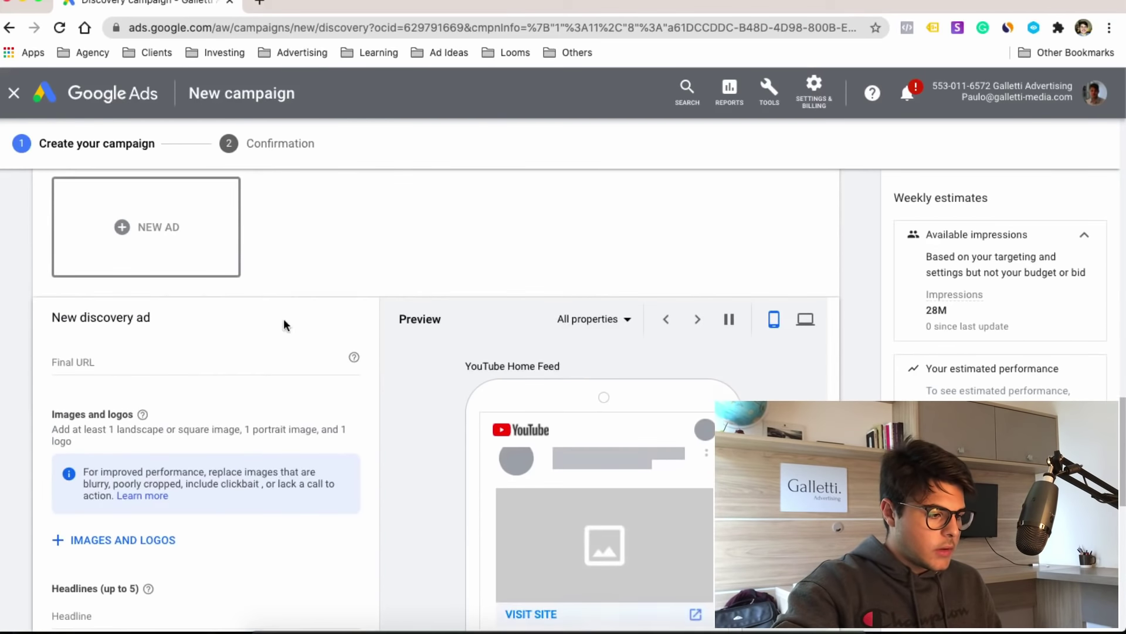
pyautogui.click(154, 359)
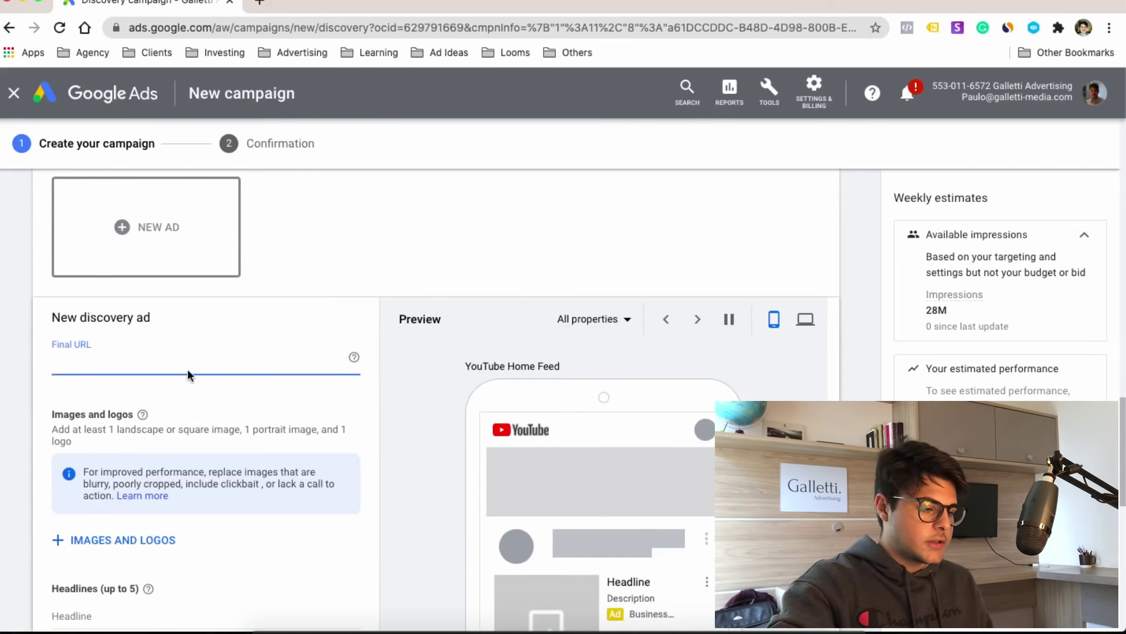
pyautogui.scroll(-2, 185, 370)
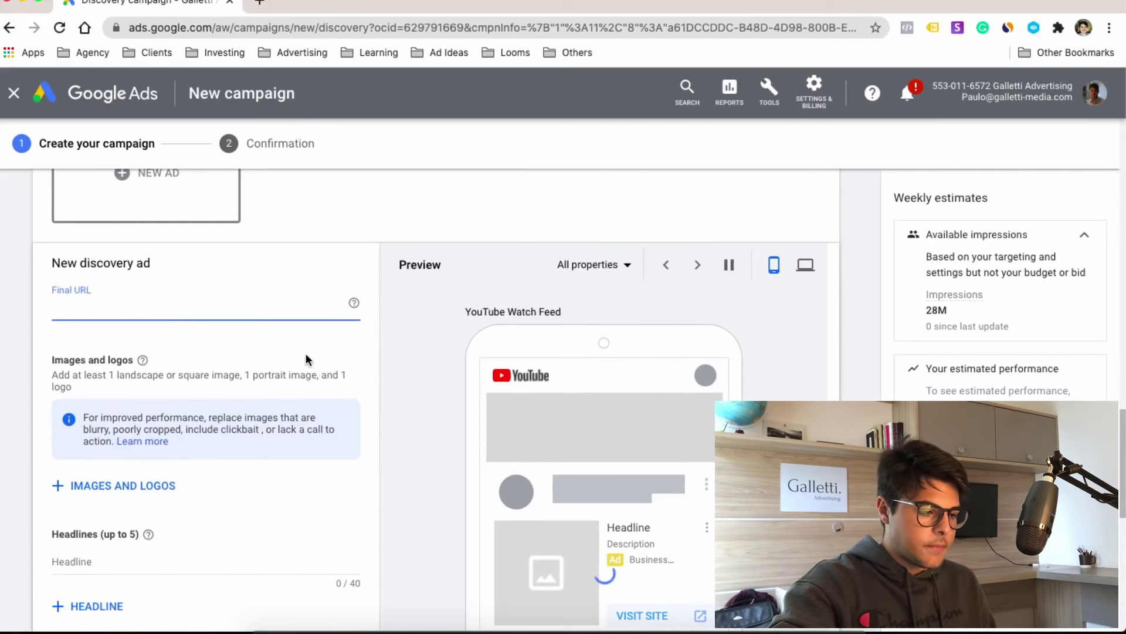
pyautogui.scroll(-1, 132, 460)
pyautogui.click(131, 463)
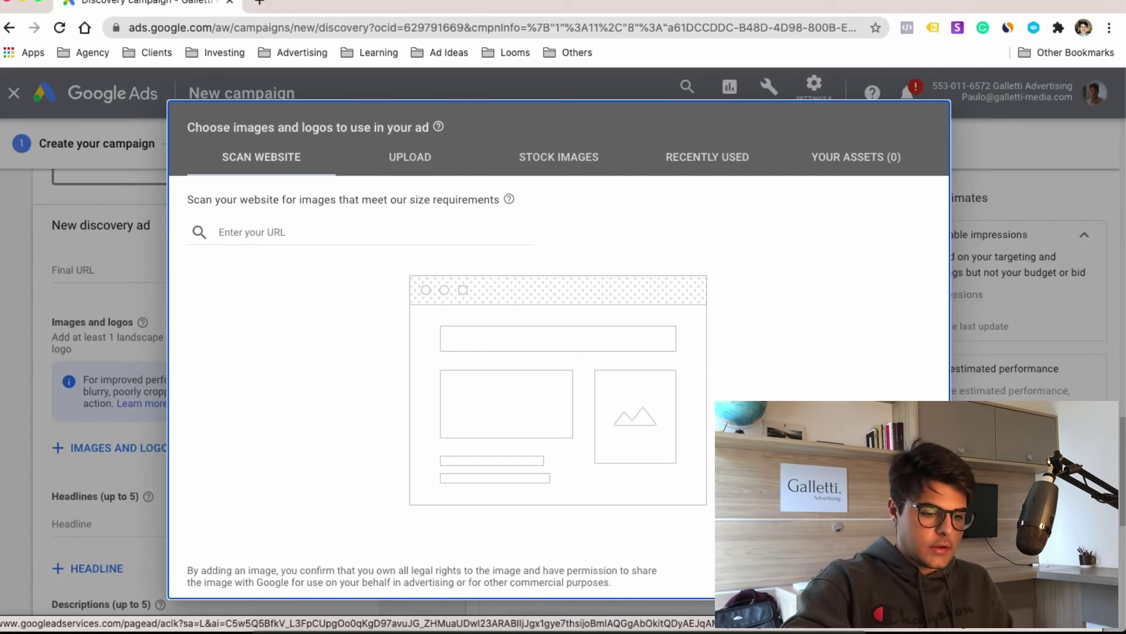
pyautogui.press('Escape')
pyautogui.scroll(-1, 157, 343)
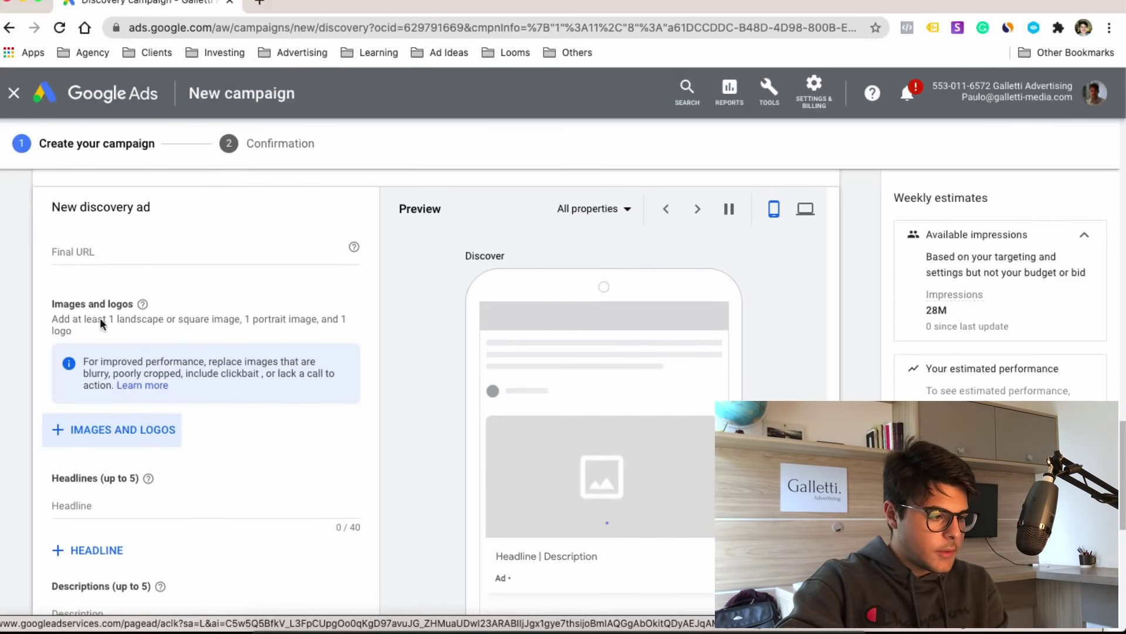
pyautogui.scroll(-3, 101, 422)
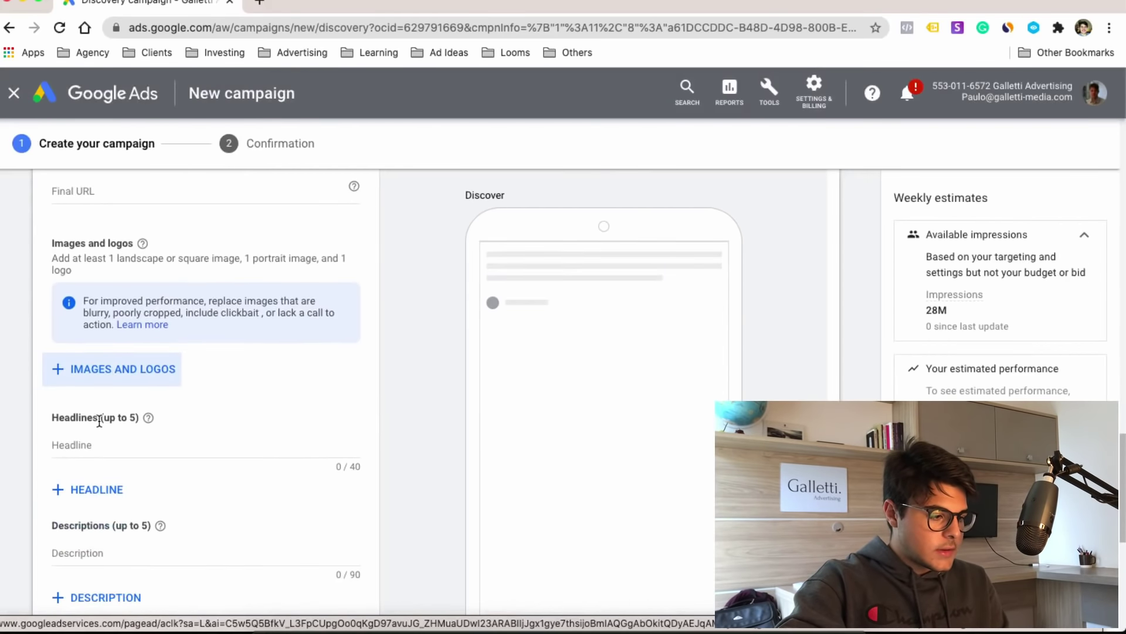
# Visit the ad's Headline and Description fields, leaving them empty
pyautogui.click(111, 413)
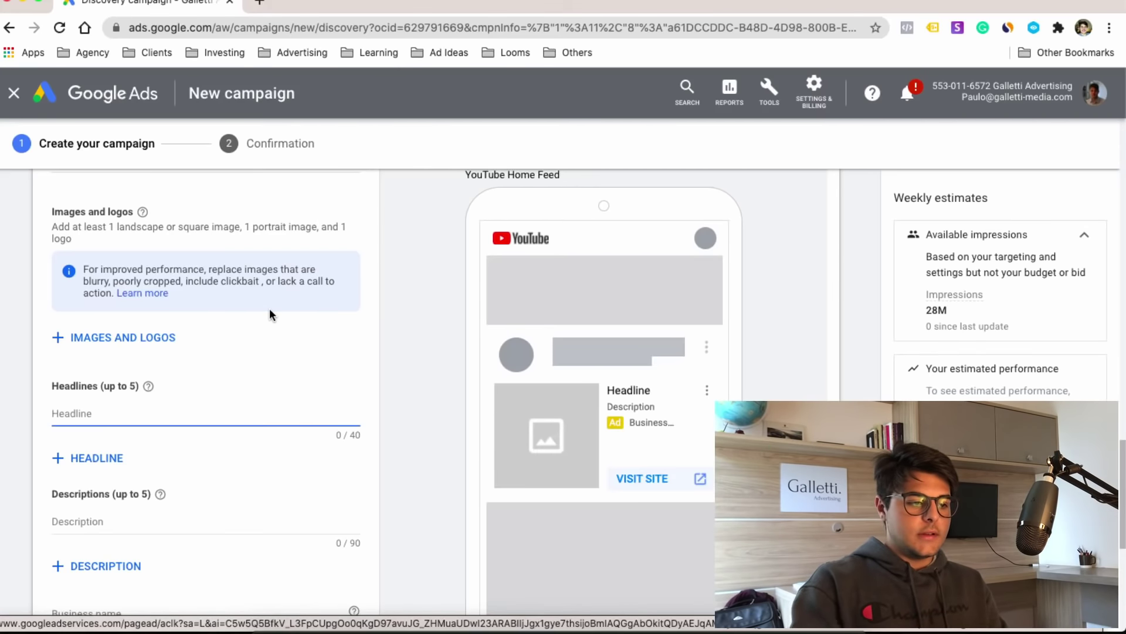
pyautogui.scroll(-1, 270, 312)
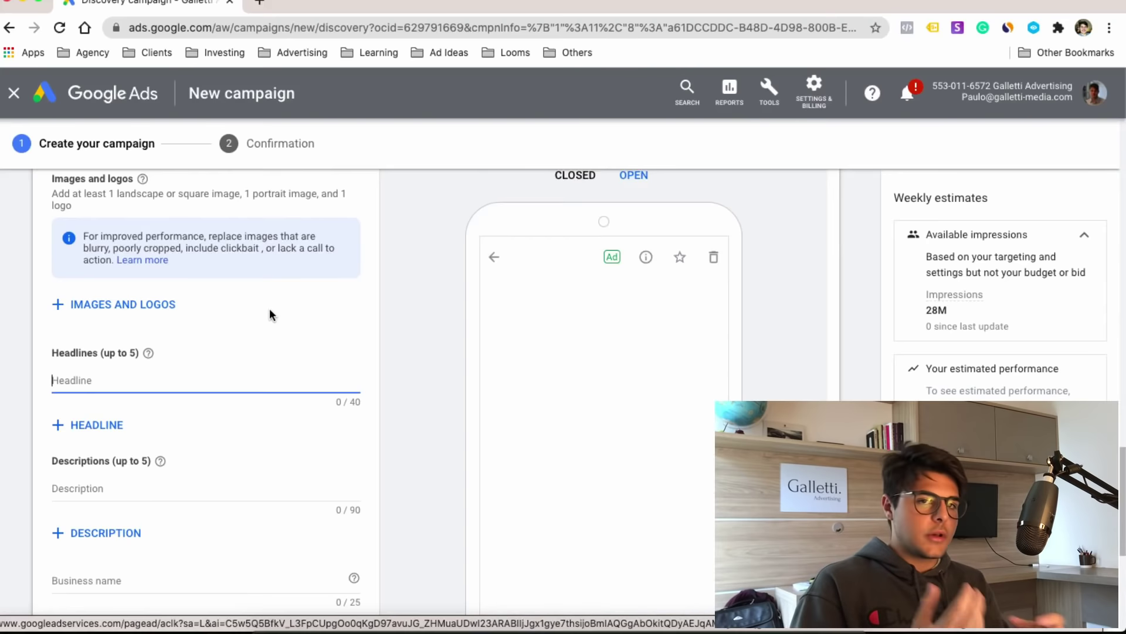
pyautogui.scroll(-1, 252, 282)
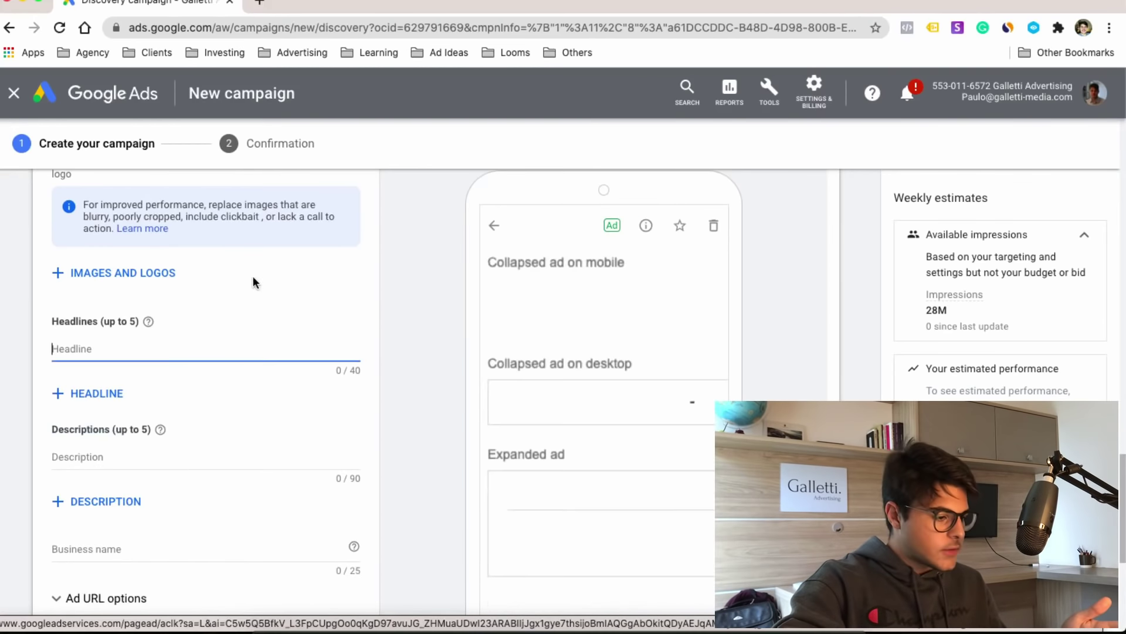
pyautogui.click(115, 455)
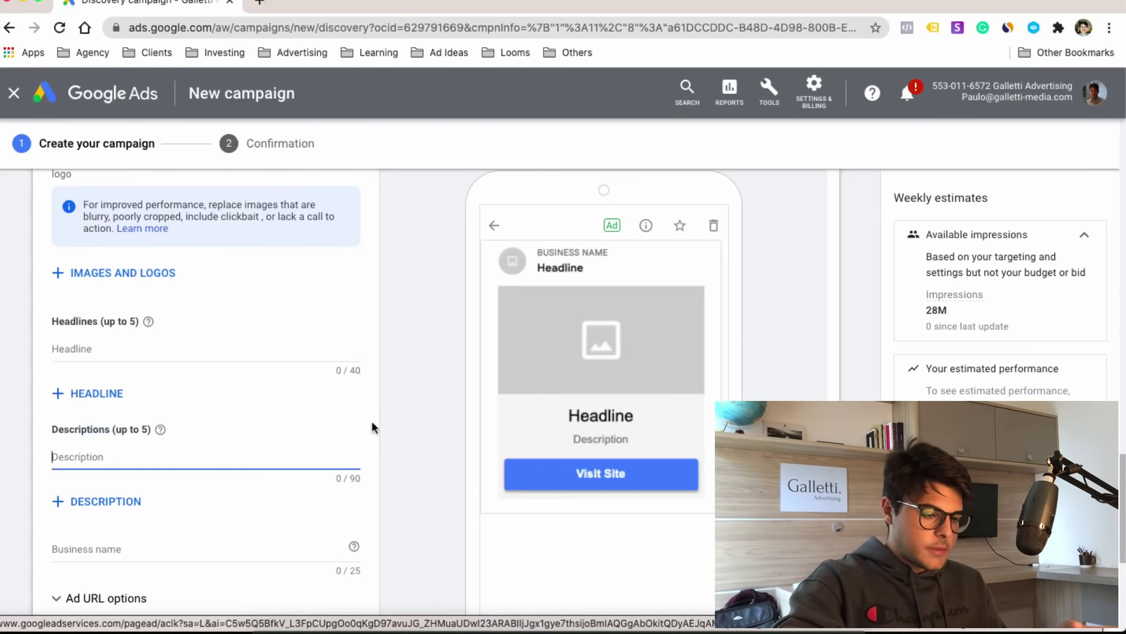
# Expand Ad URL options to show tracking template, final URL suffix and custom parameters
pyautogui.scroll(-1, 375, 382)
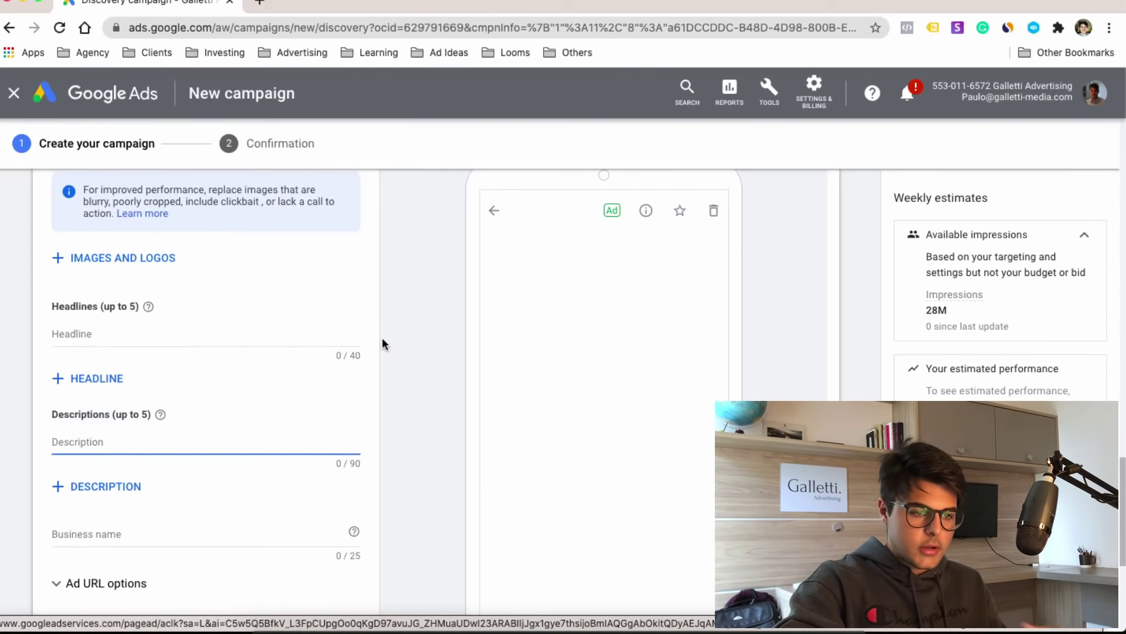
pyautogui.scroll(-1, 382, 340)
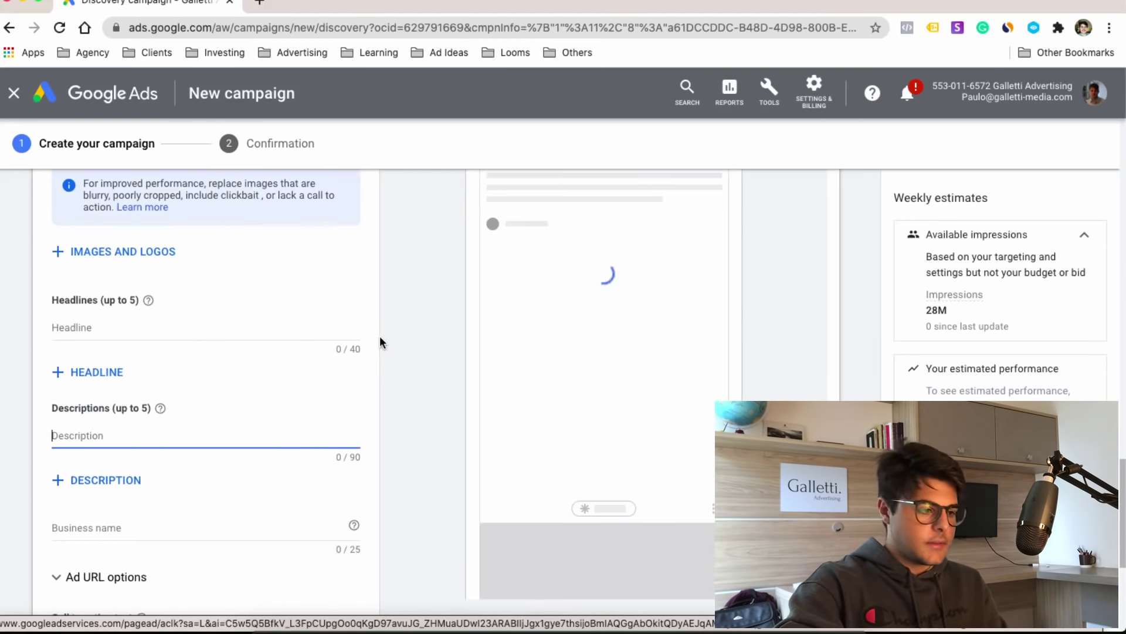
pyautogui.scroll(-1, 379, 337)
pyautogui.scroll(-2, 379, 336)
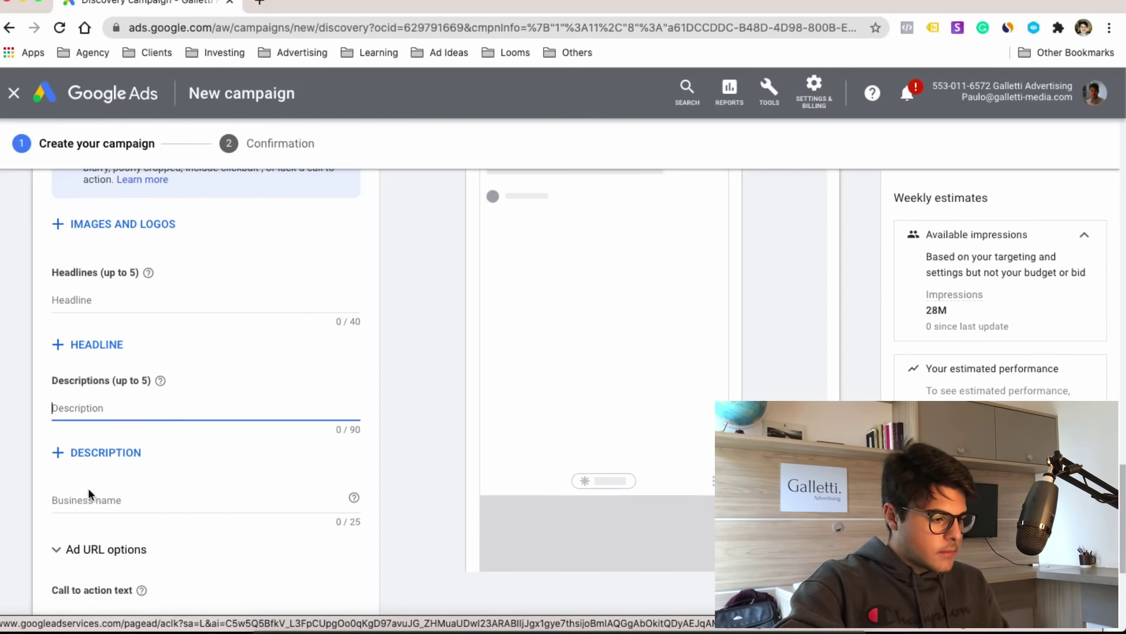
pyautogui.scroll(-5, 89, 494)
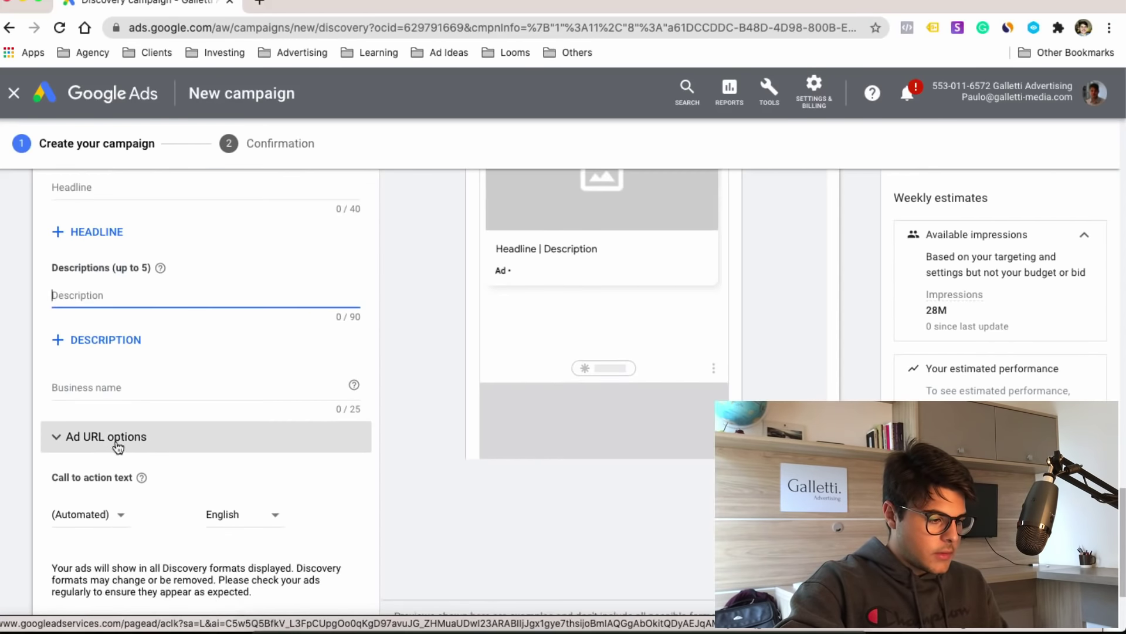
pyautogui.click(108, 440)
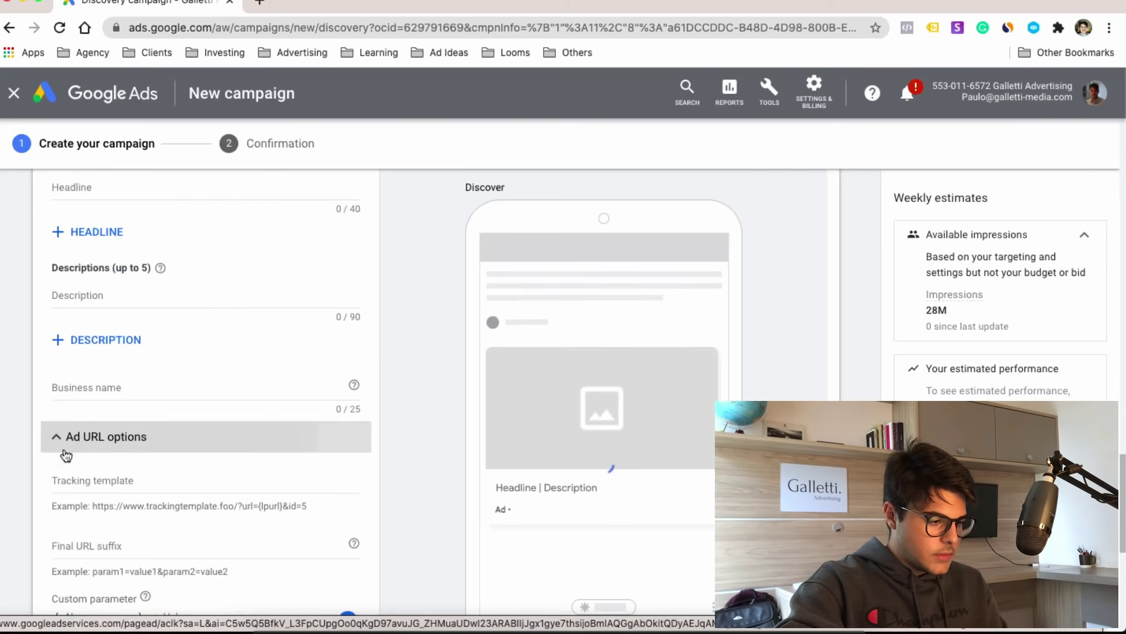
# Collapse Ad URL options and set the call-to-action text to Shop Now
pyautogui.click(151, 445)
pyautogui.scroll(-2, 143, 425)
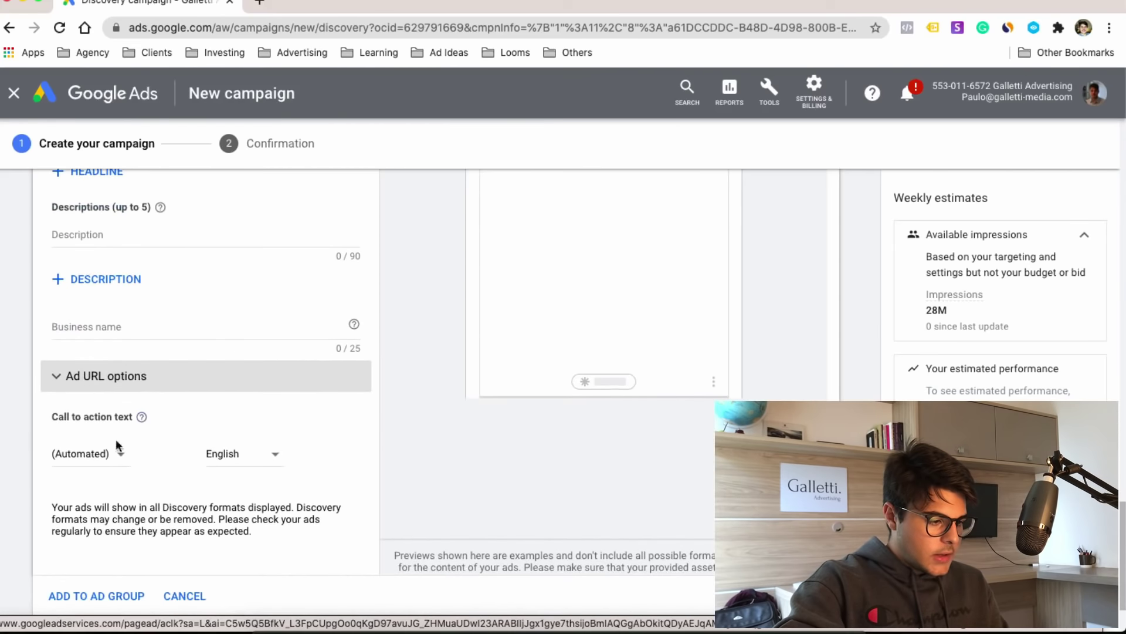
pyautogui.click(106, 455)
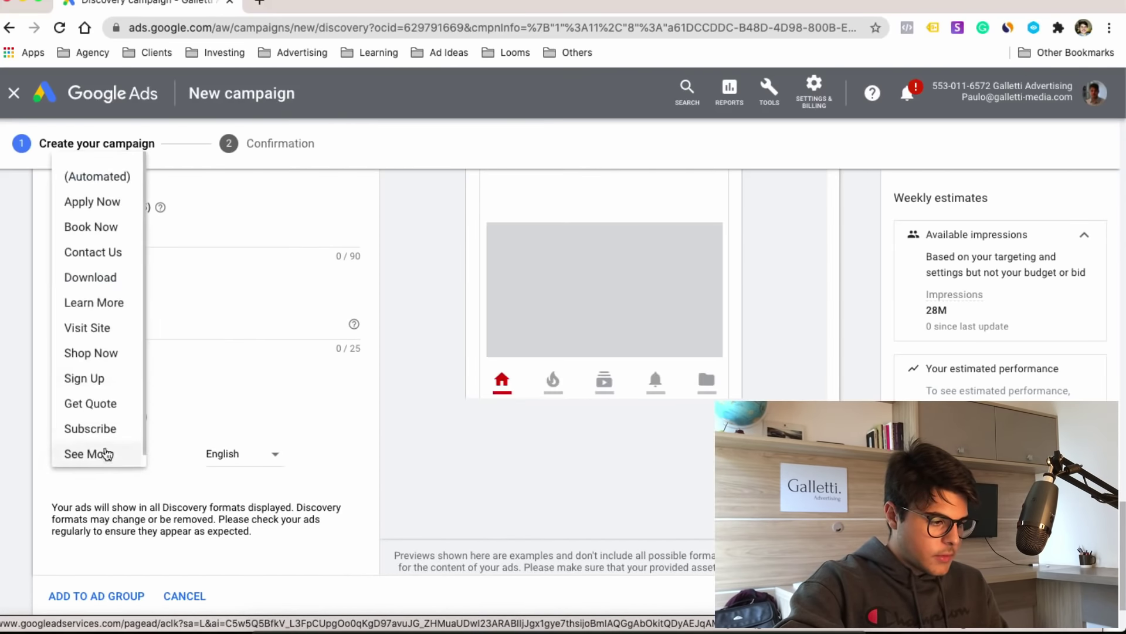
pyautogui.scroll(-1, 97, 348)
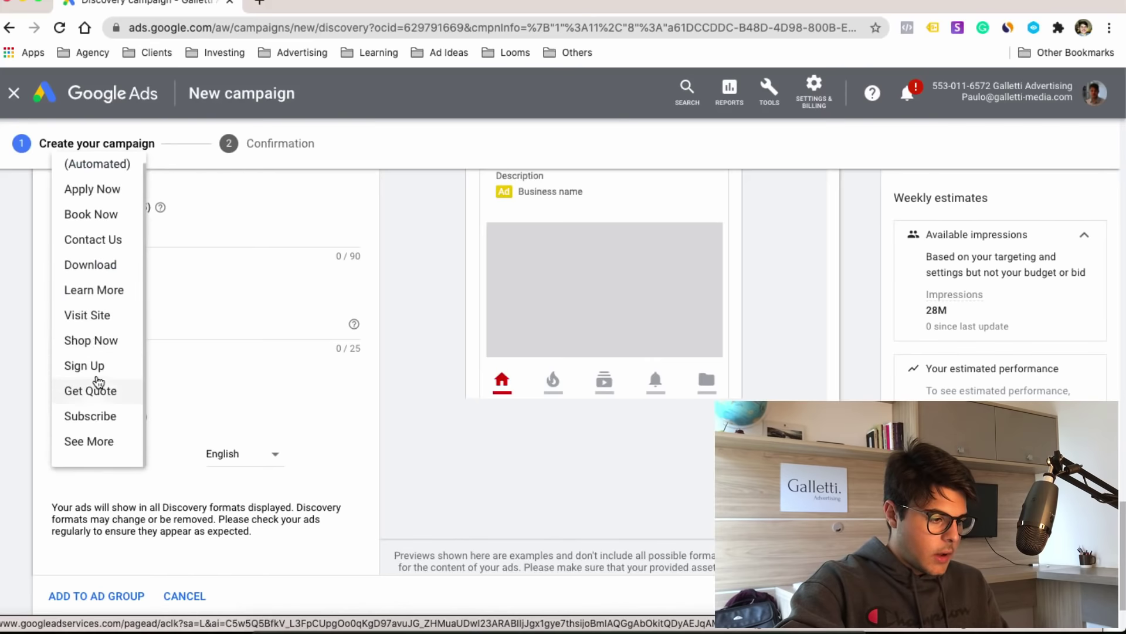
pyautogui.scroll(1, 98, 380)
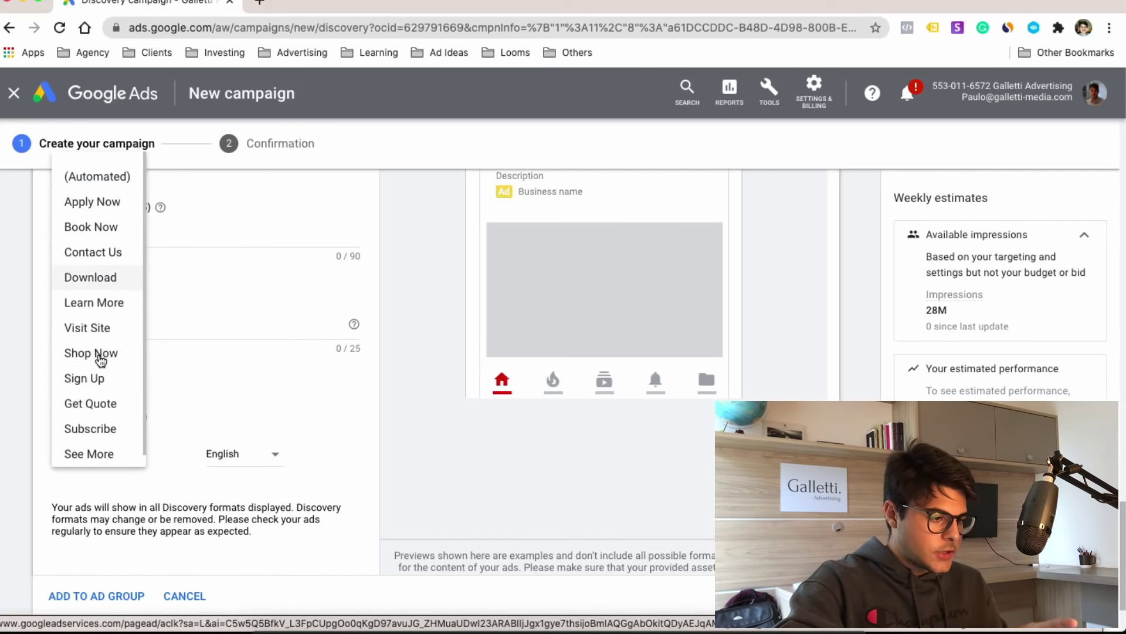
pyautogui.click(96, 352)
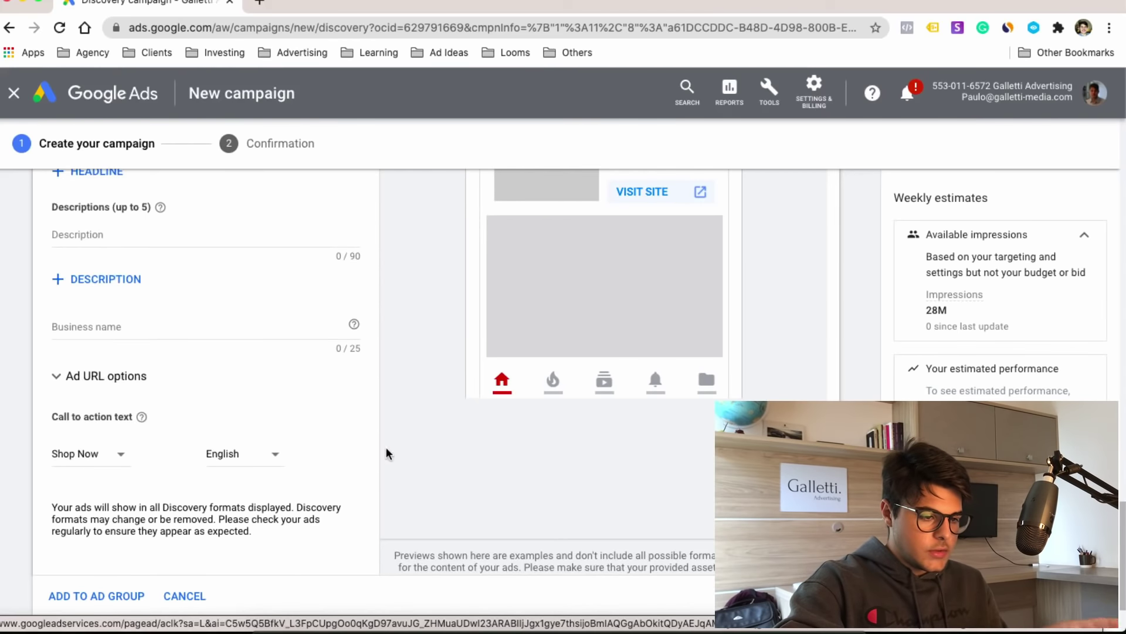
pyautogui.scroll(1, 369, 449)
pyautogui.scroll(1, 369, 454)
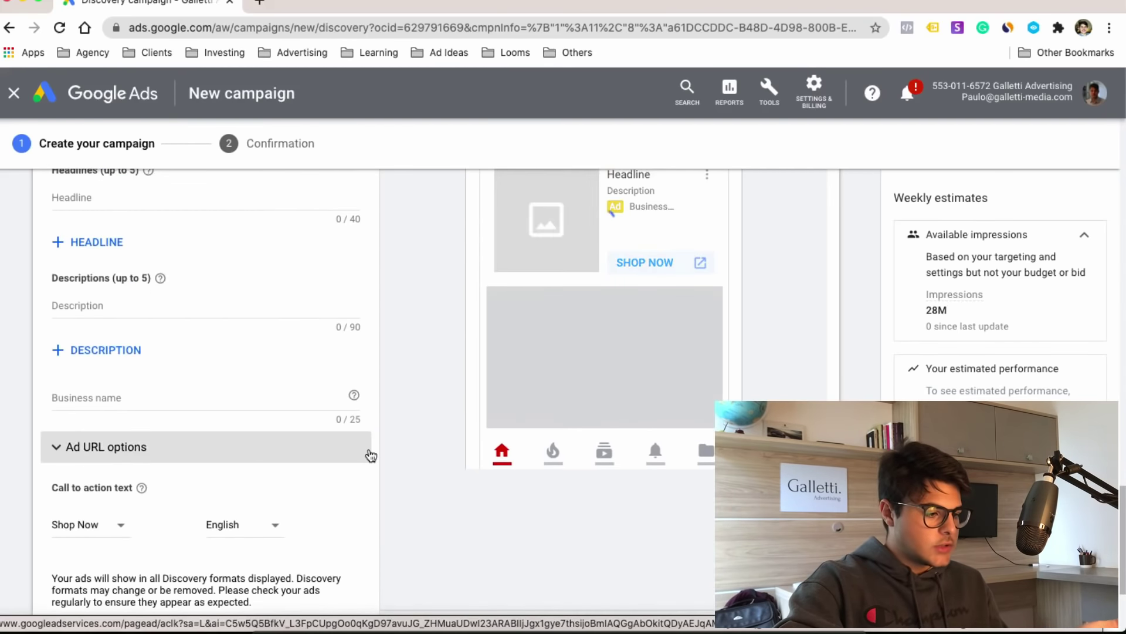
pyautogui.scroll(-3, 340, 347)
pyautogui.scroll(-1, 245, 388)
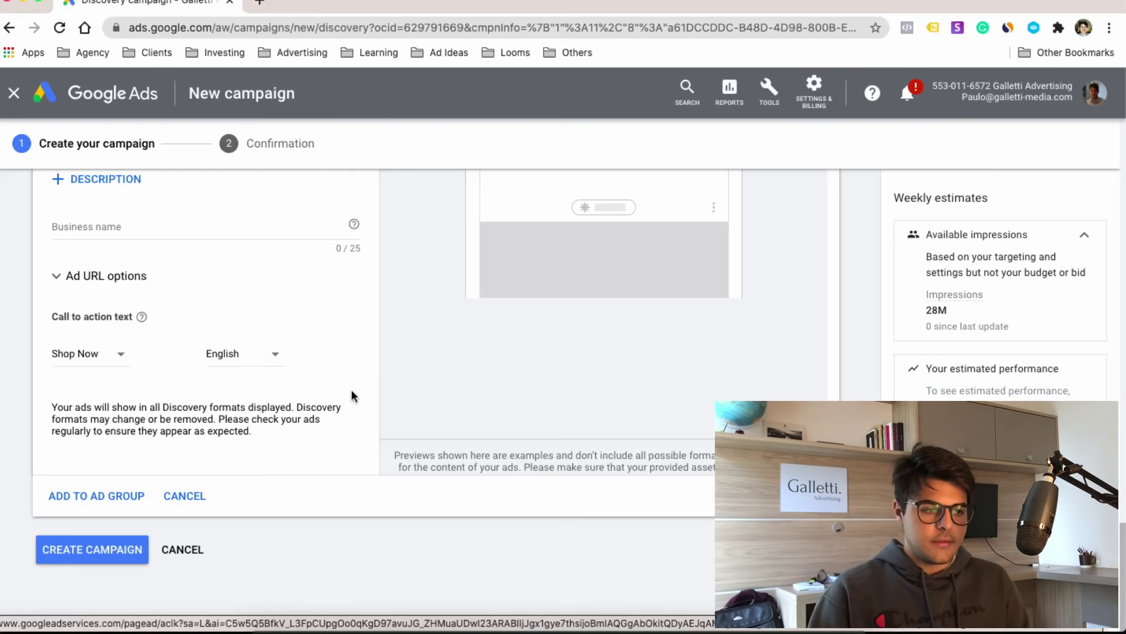
pyautogui.scroll(4, 516, 180)
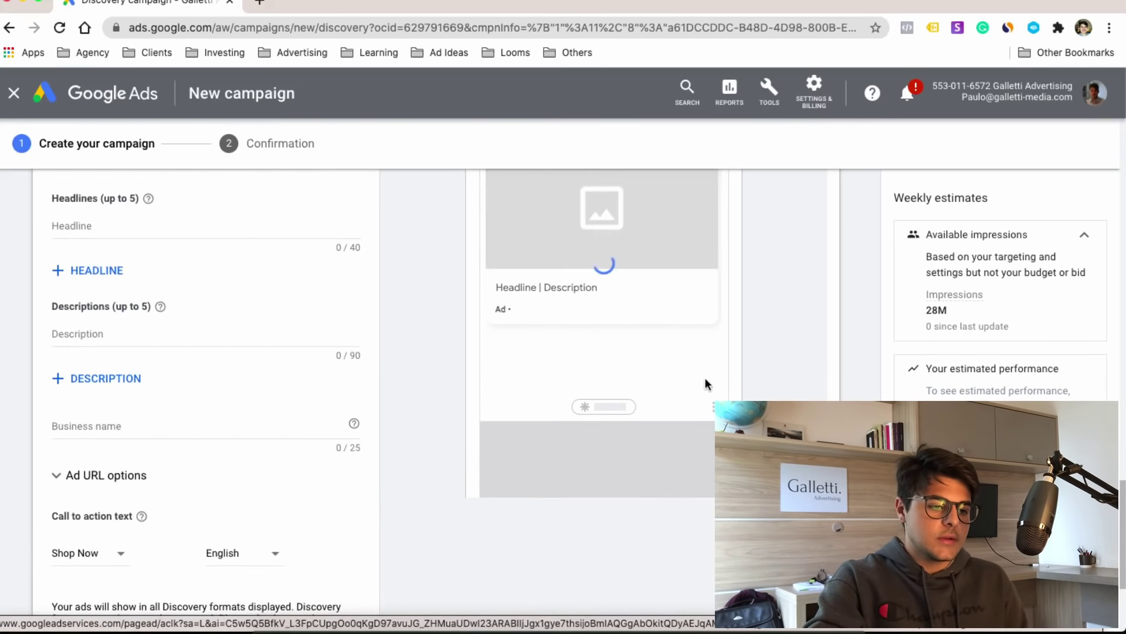
pyautogui.scroll(5, 705, 383)
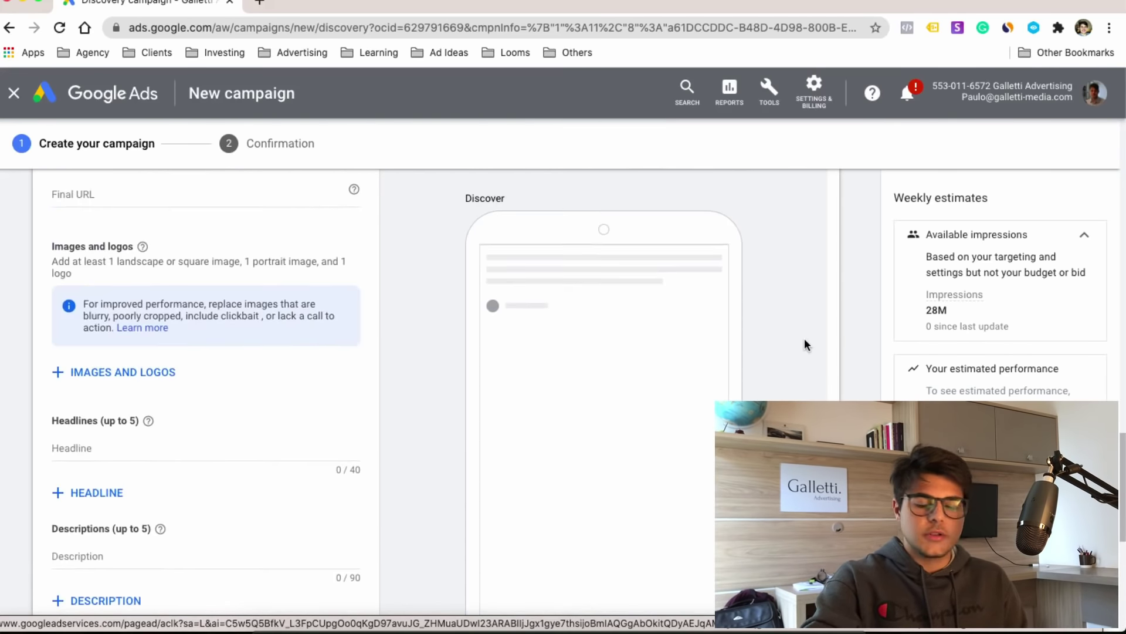